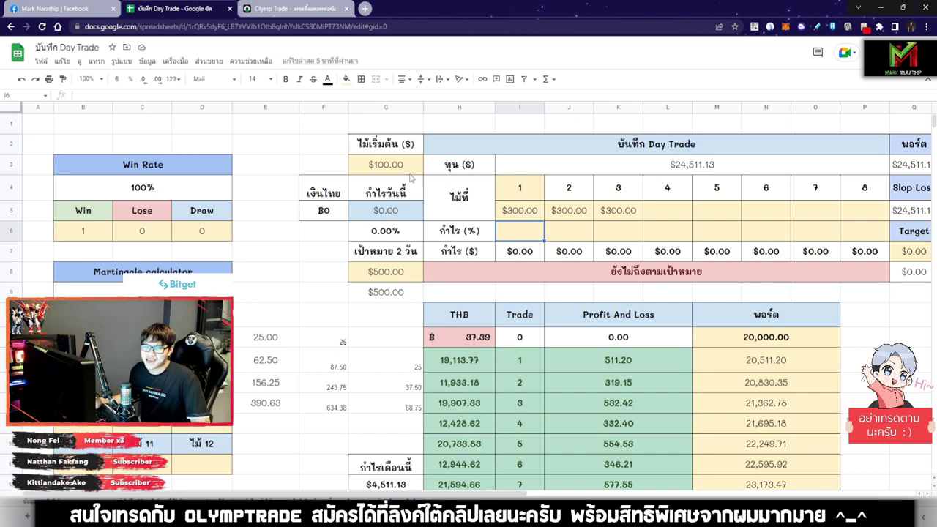
Search Google for "เวลา" in a new tab and check the current time in the result
{"action": "left_click", "coordinate": [363, 11]}
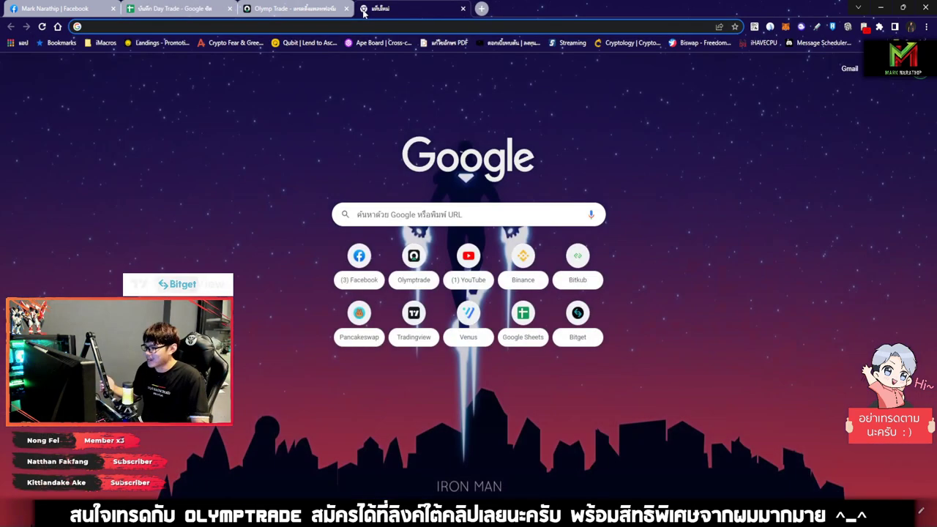
{"action": "type", "text": "เวลา"}
{"action": "key", "text": "Return"}
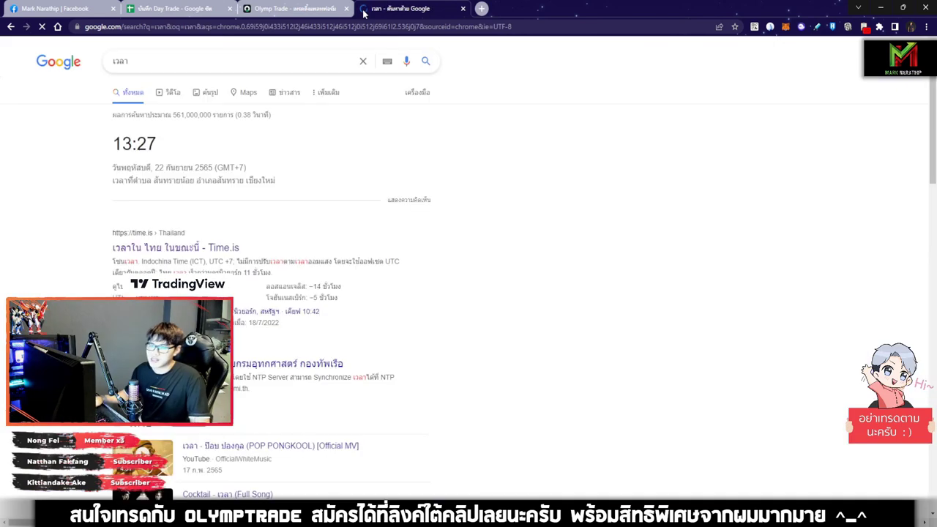
{"action": "left_click_drag", "start_coordinate": [237, 144], "coordinate": [94, 133]}
{"action": "left_click", "coordinate": [342, 154]}
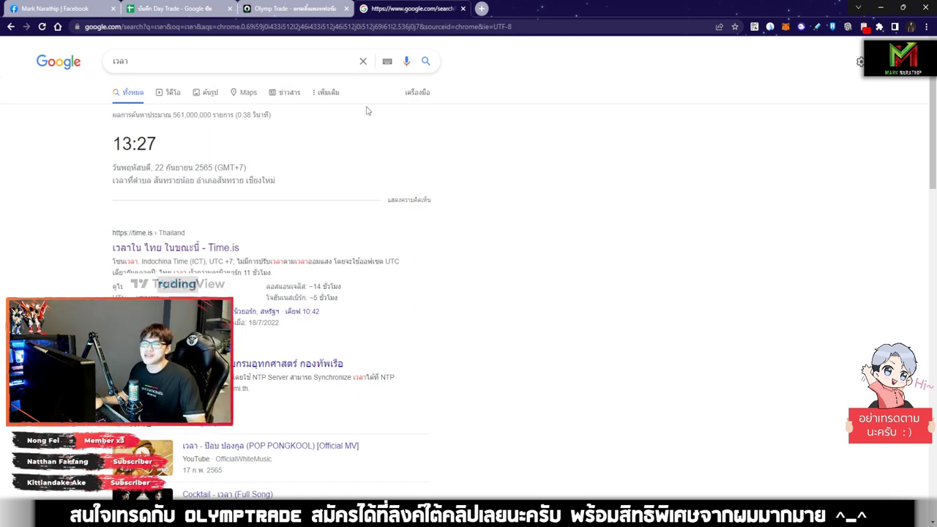
Switch to Olymp Trade, choose the GBP/USD pair and open a $300 one-minute down trade
{"action": "left_click", "coordinate": [208, 8]}
{"action": "left_click", "coordinate": [282, 8]}
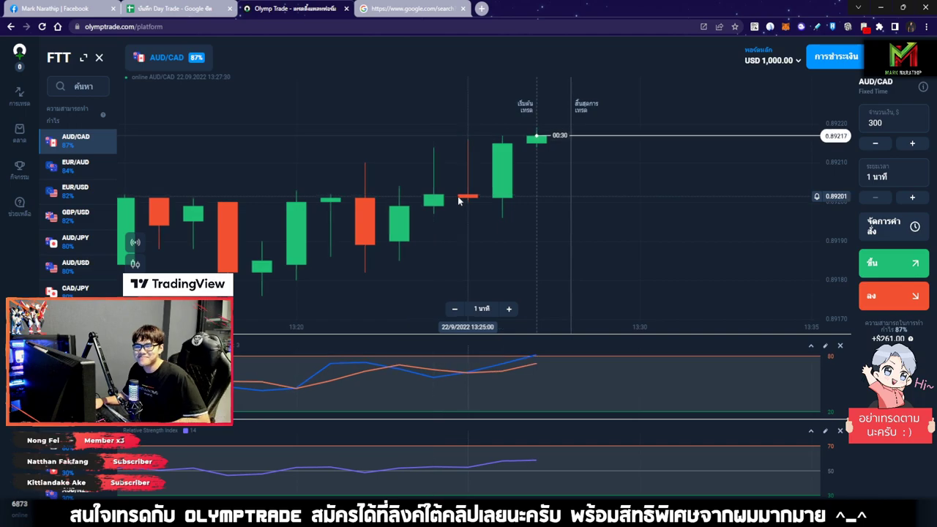
{"action": "scroll", "coordinate": [620, 209], "scroll_direction": "down", "scroll_amount": 3}
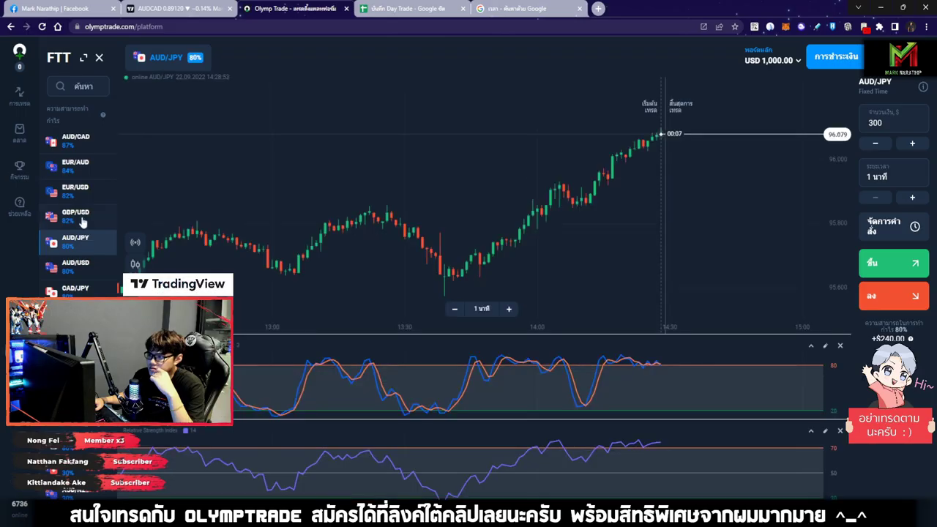
{"action": "left_click", "coordinate": [75, 213]}
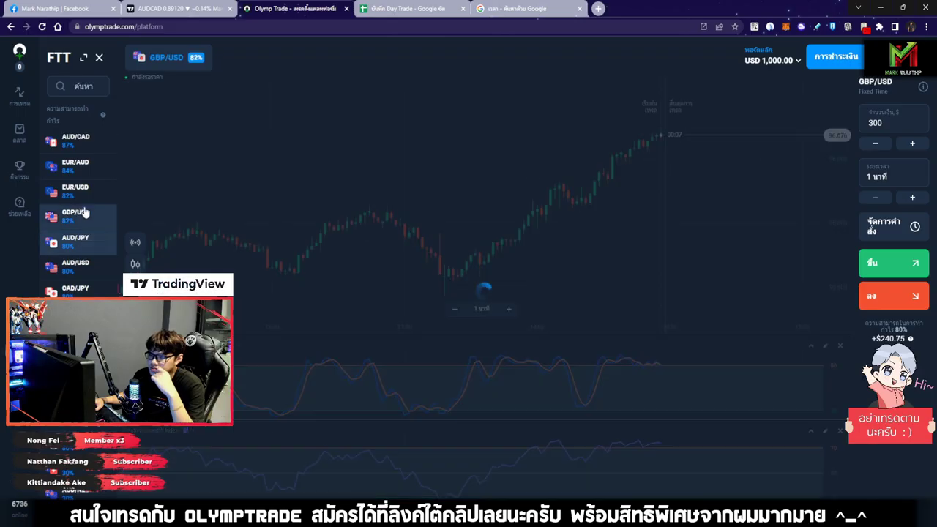
{"action": "scroll", "coordinate": [487, 191], "scroll_direction": "down", "scroll_amount": 5}
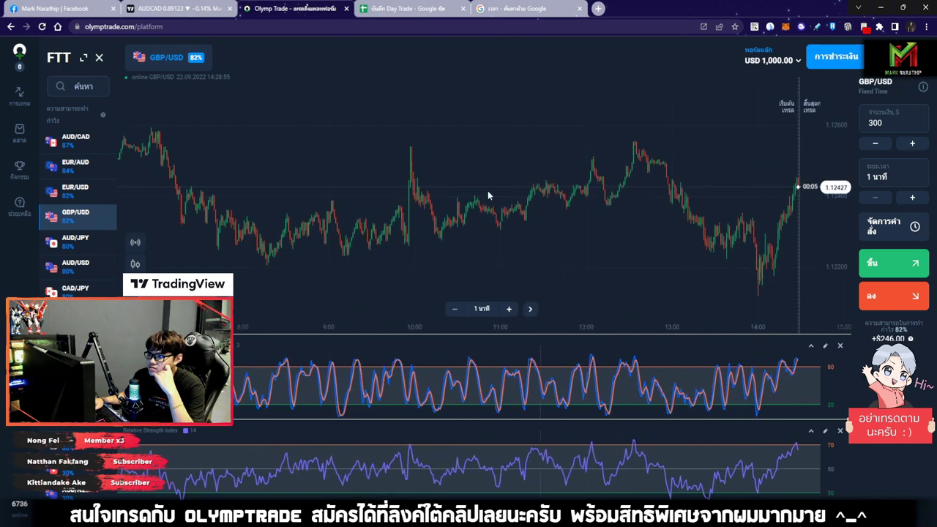
{"action": "scroll", "coordinate": [640, 194], "scroll_direction": "up", "scroll_amount": 5}
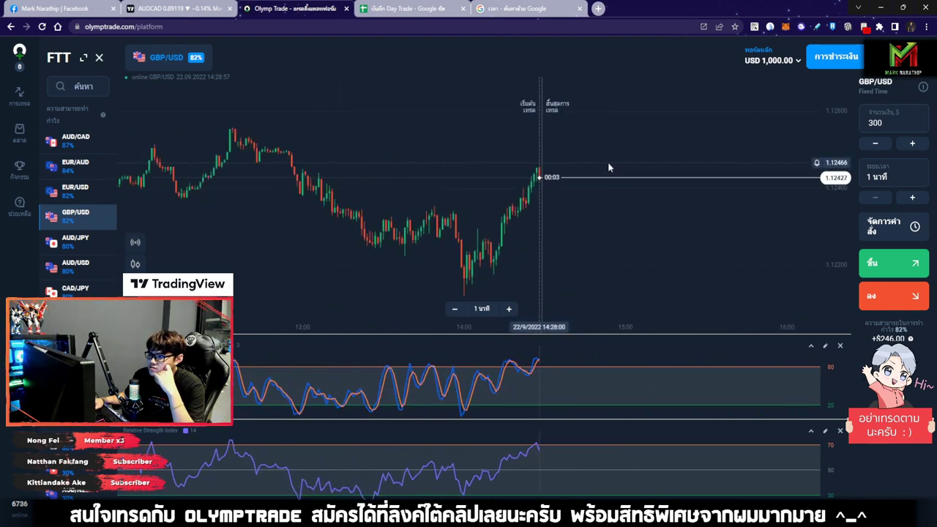
{"action": "left_click", "coordinate": [892, 295]}
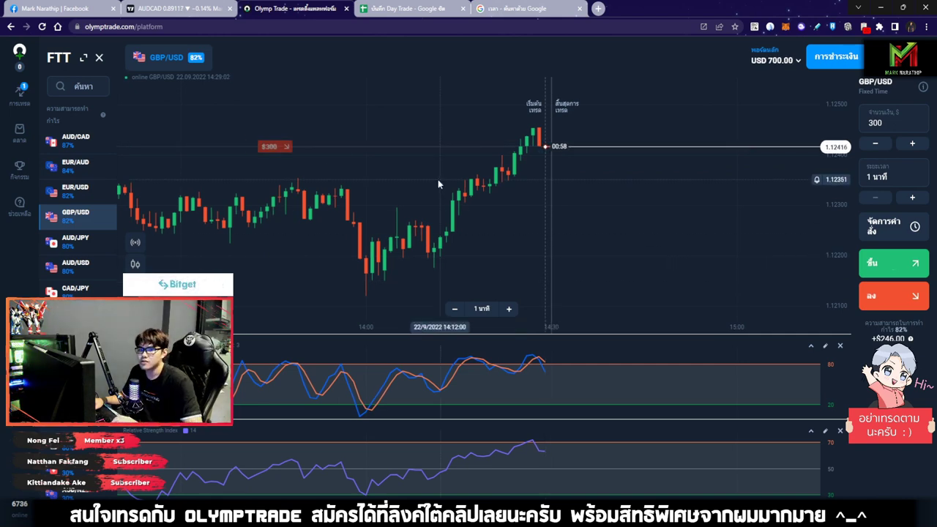
Examine the GBP/USD price history at different scales, comparing the larger trend with the candles around the open trade
{"action": "scroll", "coordinate": [689, 175], "scroll_direction": "up", "scroll_amount": 3}
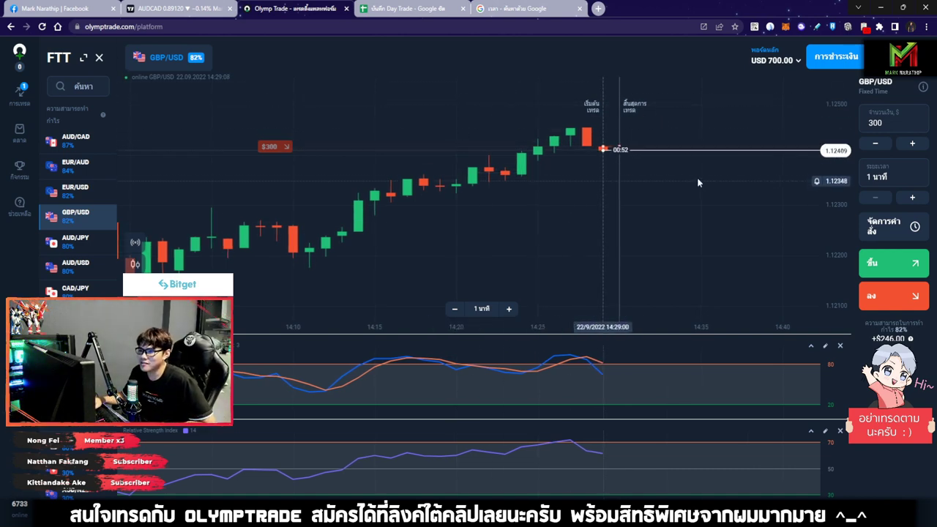
{"action": "scroll", "coordinate": [627, 179], "scroll_direction": "down", "scroll_amount": 1}
{"action": "scroll", "coordinate": [628, 179], "scroll_direction": "down", "scroll_amount": 1}
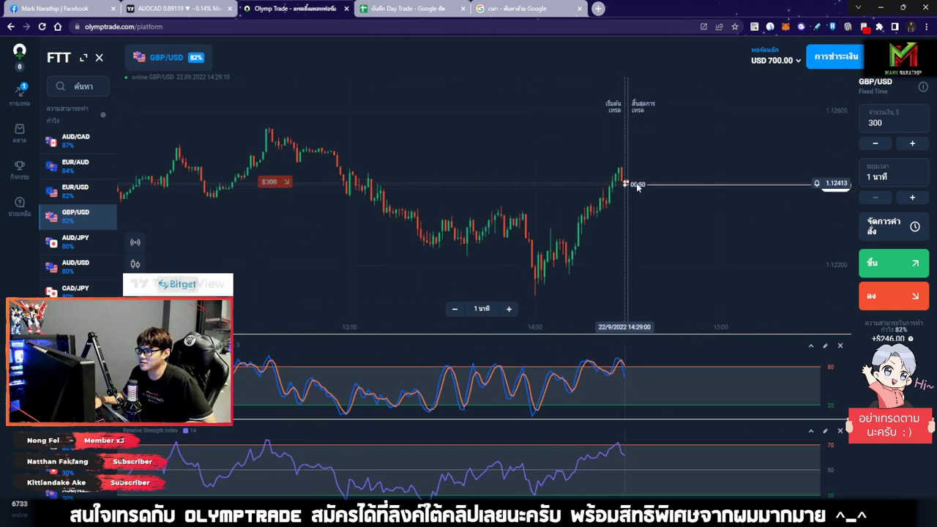
{"action": "scroll", "coordinate": [626, 187], "scroll_direction": "up", "scroll_amount": 2}
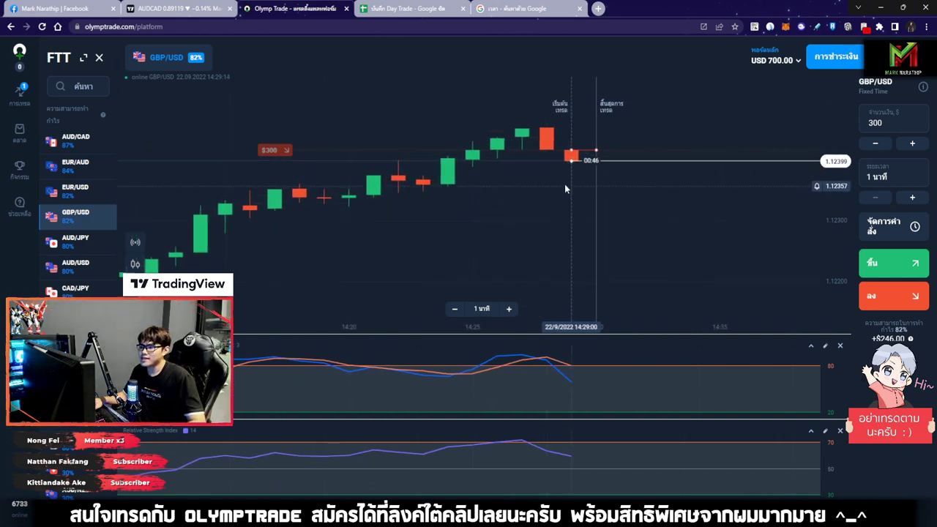
{"action": "scroll", "coordinate": [570, 191], "scroll_direction": "down", "scroll_amount": 3}
{"action": "scroll", "coordinate": [572, 195], "scroll_direction": "down", "scroll_amount": 3}
{"action": "left_click_drag", "start_coordinate": [572, 196], "coordinate": [769, 136]}
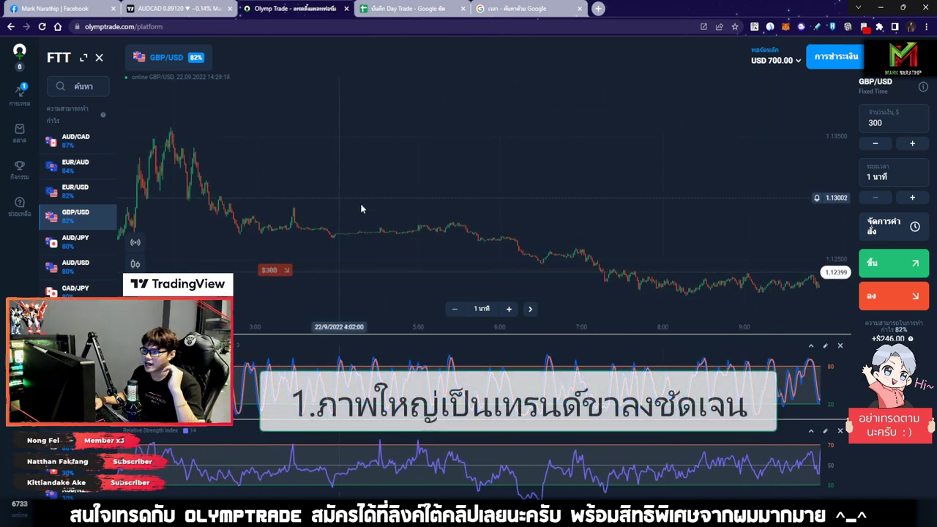
{"action": "left_click_drag", "start_coordinate": [675, 246], "coordinate": [402, 187]}
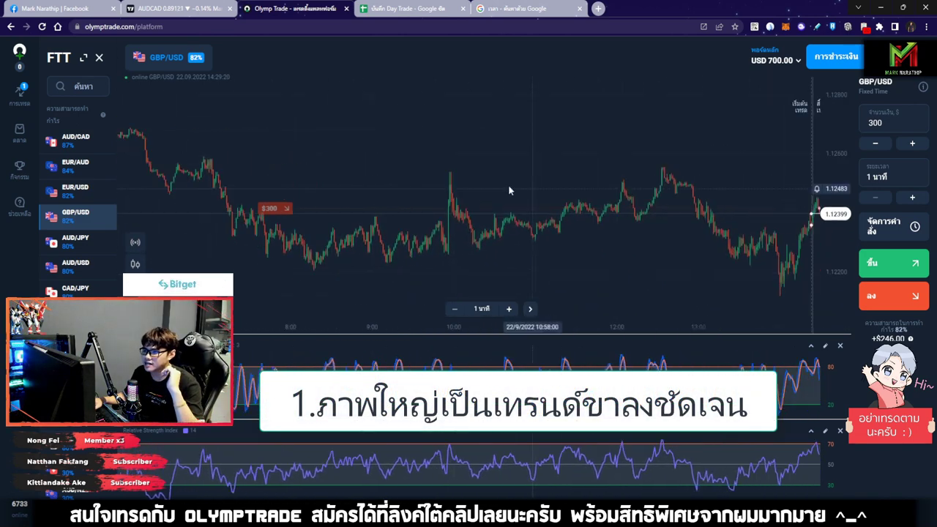
{"action": "scroll", "coordinate": [699, 206], "scroll_direction": "up", "scroll_amount": 5}
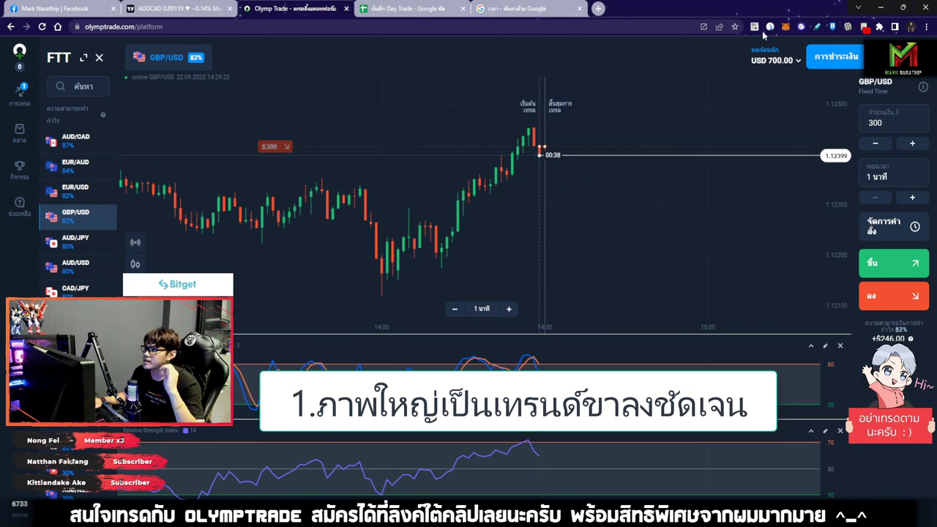
Annotate the GBP/USD chart with arrows for the overall downtrend, the steep recent rise and the expected drop
{"action": "left_click", "coordinate": [741, 52]}
{"action": "left_click_drag", "start_coordinate": [464, 73], "coordinate": [686, 132]}
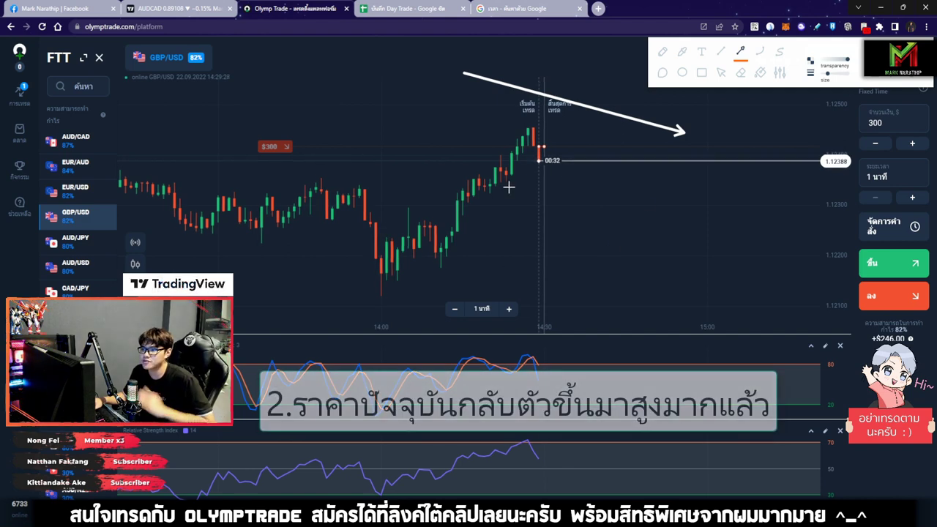
{"action": "left_click_drag", "start_coordinate": [377, 295], "coordinate": [528, 129]}
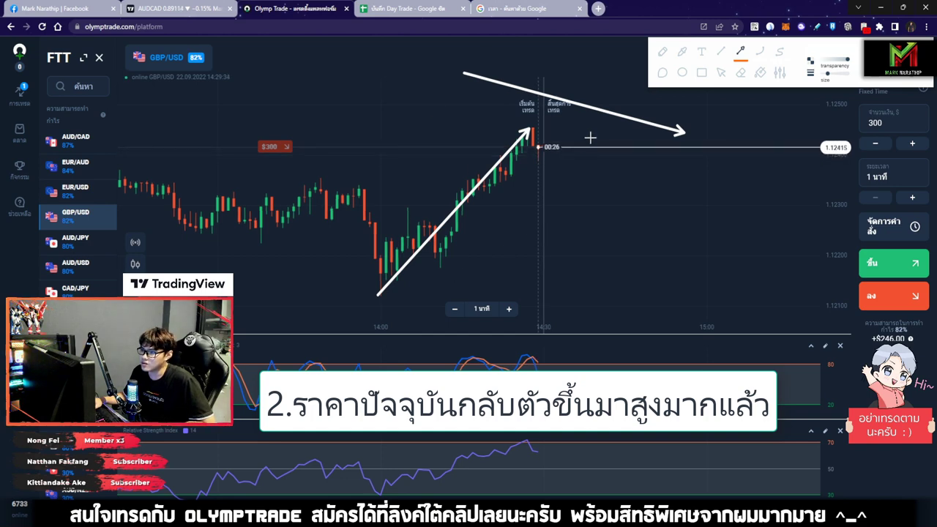
{"action": "left_click_drag", "start_coordinate": [590, 138], "coordinate": [699, 251]}
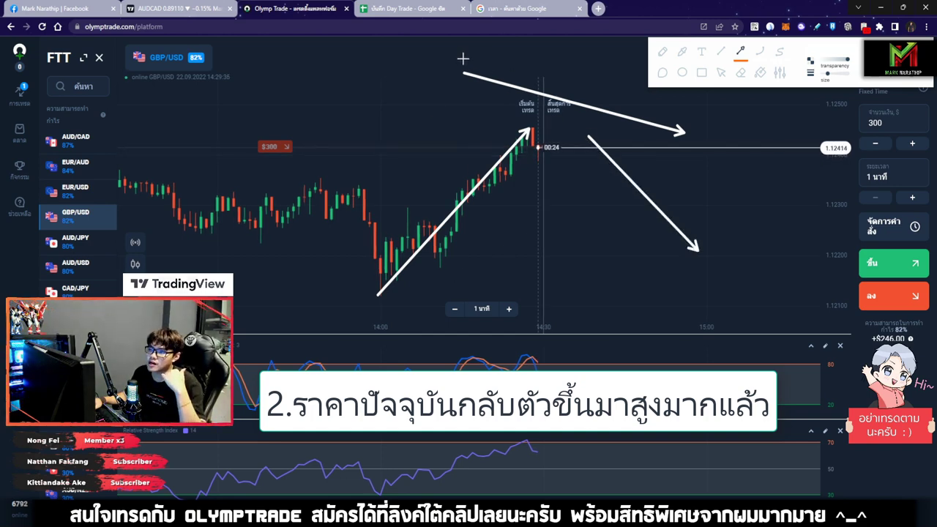
{"action": "left_click_drag", "start_coordinate": [462, 58], "coordinate": [758, 145]}
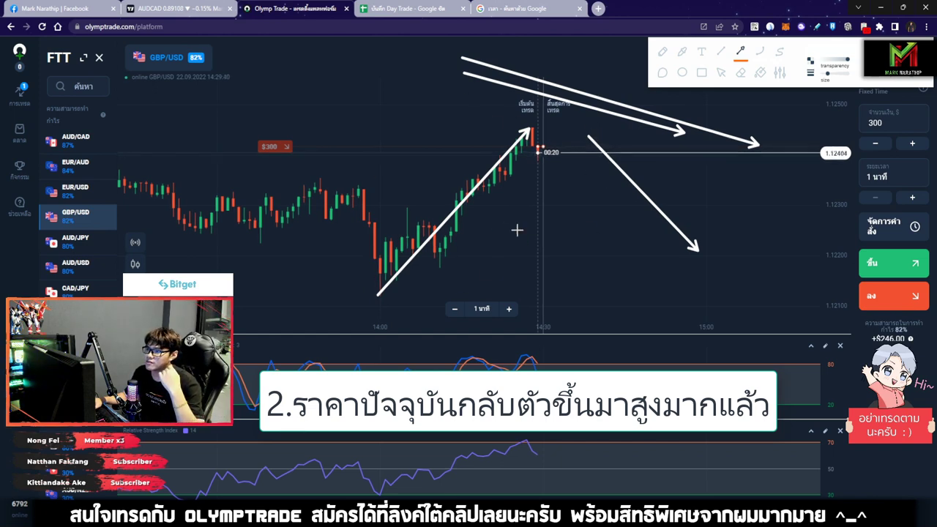
{"action": "left_click_drag", "start_coordinate": [569, 160], "coordinate": [669, 275]}
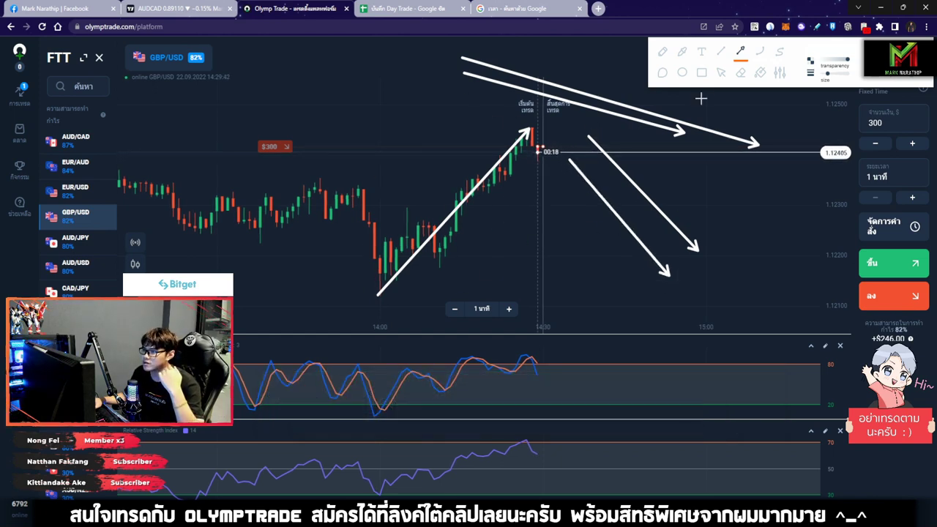
Frame the latest stochastic line crossover with a rectangle, then close the drawing overlay
{"action": "left_click", "coordinate": [701, 72]}
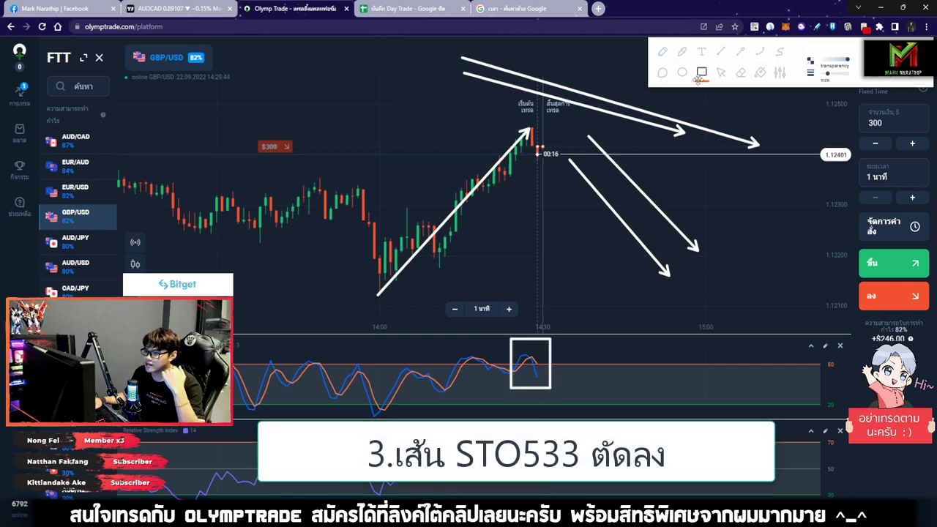
{"action": "left_click", "coordinate": [720, 72]}
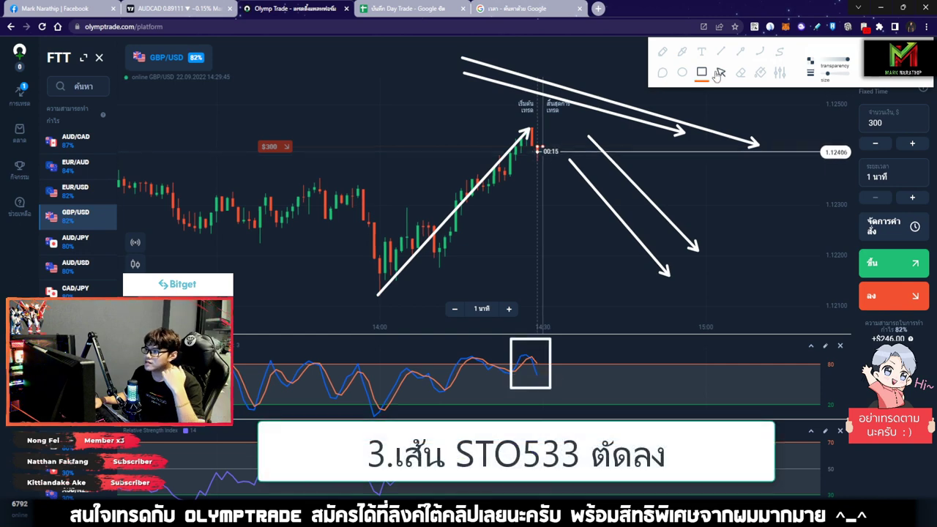
{"action": "left_click", "coordinate": [921, 79]}
Watch the GBP/USD trade up close through its expiry, then refresh the Google time search to check the current time
{"action": "scroll", "coordinate": [536, 181], "scroll_direction": "up", "scroll_amount": 5}
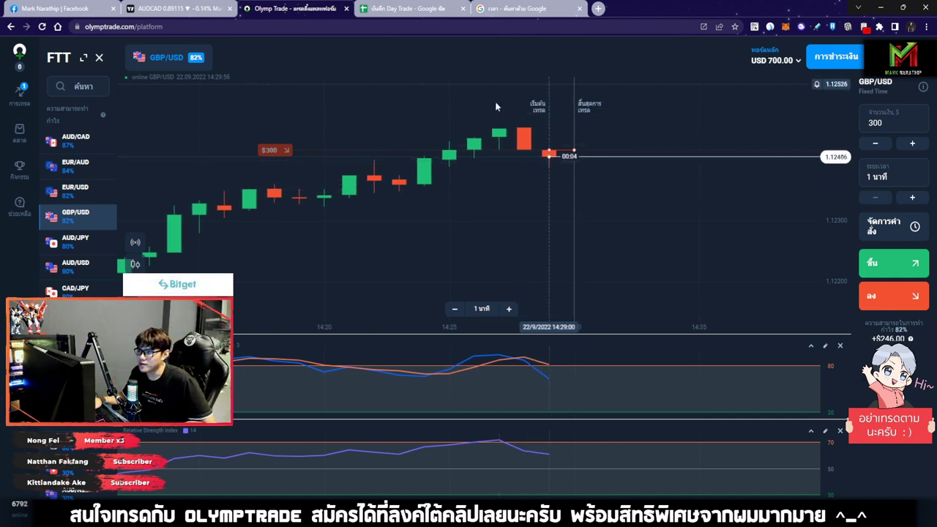
{"action": "scroll", "coordinate": [603, 218], "scroll_direction": "up", "scroll_amount": 3}
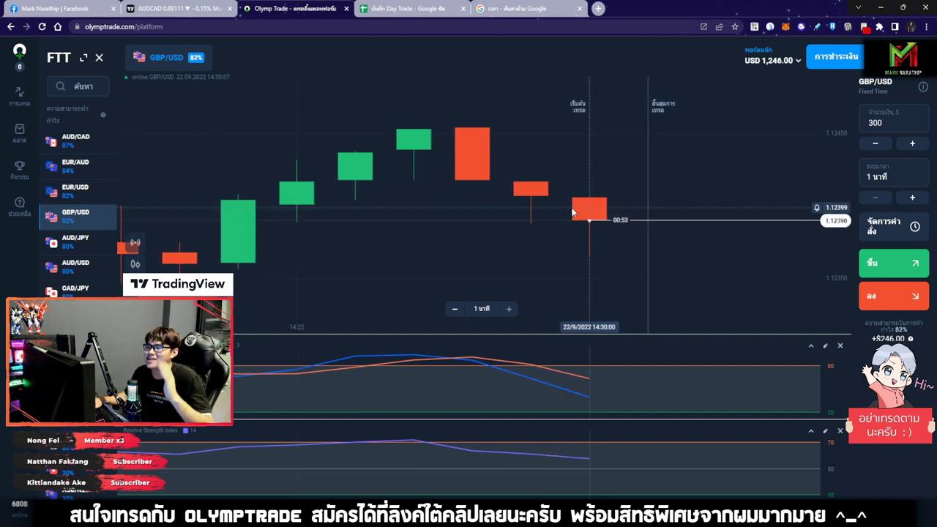
{"action": "scroll", "coordinate": [572, 232], "scroll_direction": "down", "scroll_amount": 2}
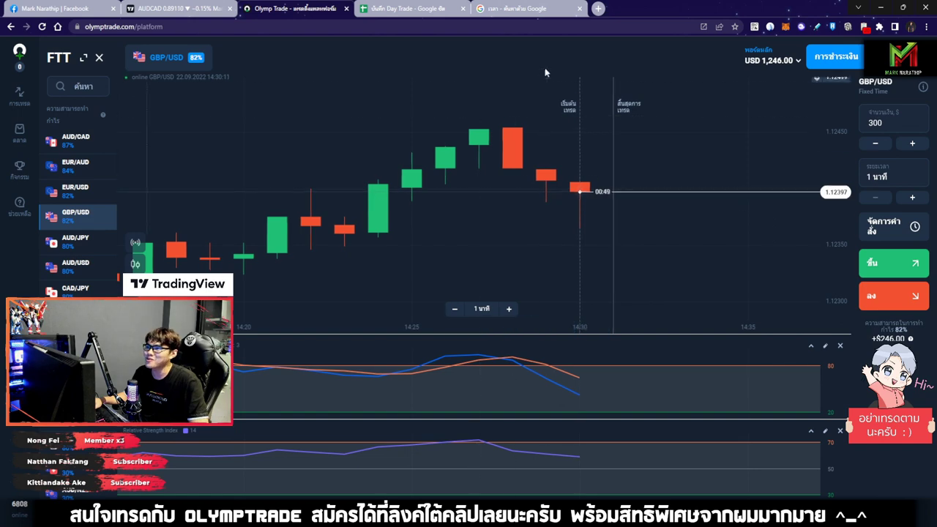
{"action": "left_click", "coordinate": [526, 9]}
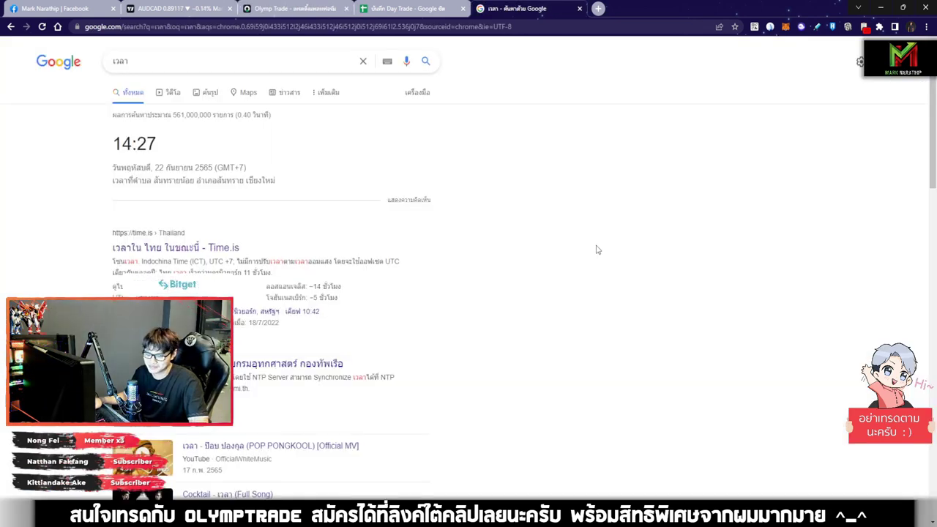
{"action": "key", "text": "F5"}
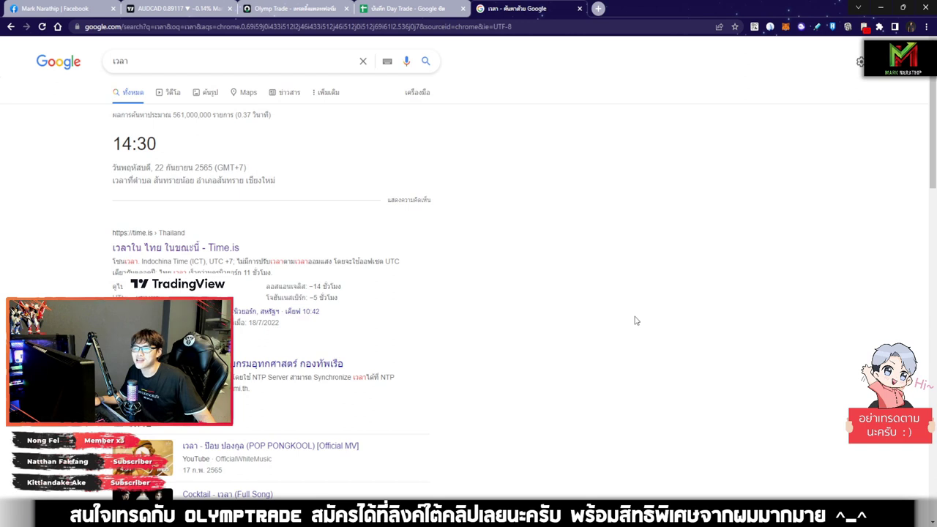
Switch to the Day Trade log in Google Sheets and enter 80% as the profit percentage for trade 1
{"action": "left_click", "coordinate": [396, 8]}
{"action": "type", "text": "80"}
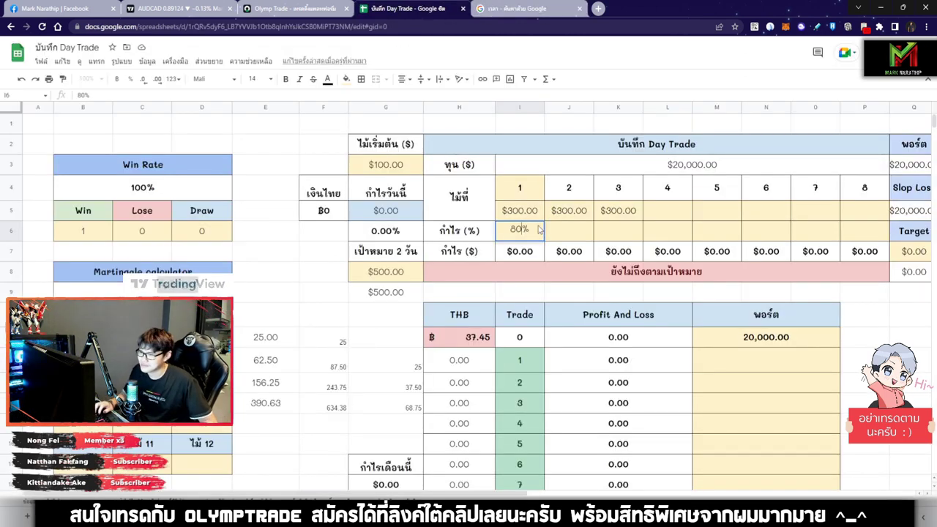
{"action": "key", "text": "Tab"}
Check the GBP/USD payout rate in Olymp Trade and set trade 1's profit percentage in the log to 82%
{"action": "left_click", "coordinate": [266, 8]}
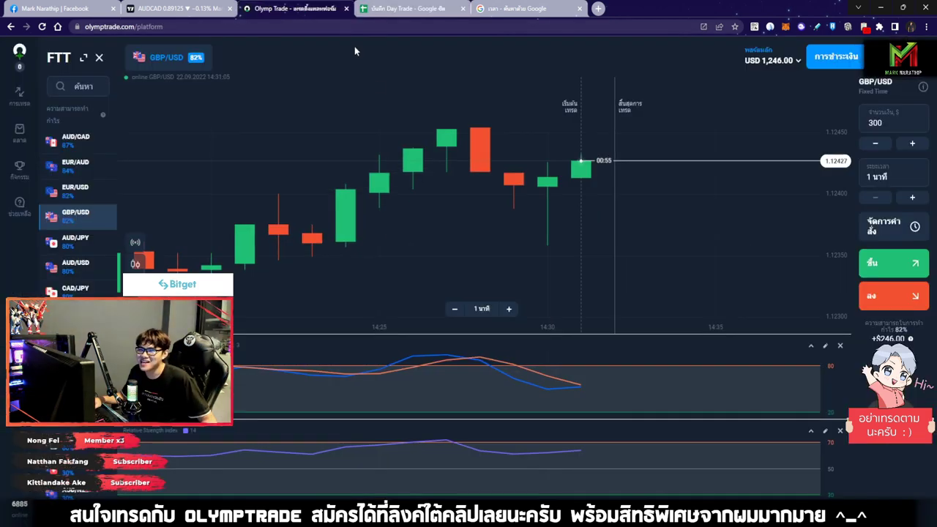
{"action": "key", "text": "ctrl+Tab"}
{"action": "left_click", "coordinate": [525, 231]}
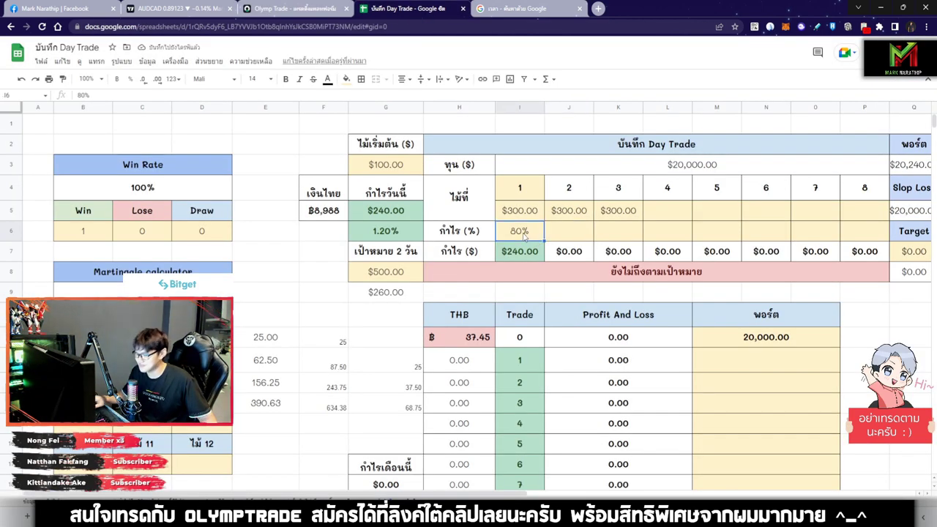
{"action": "type", "text": "82"}
{"action": "key", "text": "Return"}
Review the latest GBP/USD candles in Olymp Trade and trade 1's recorded profit in the Day Trade log
{"action": "left_click", "coordinate": [282, 8]}
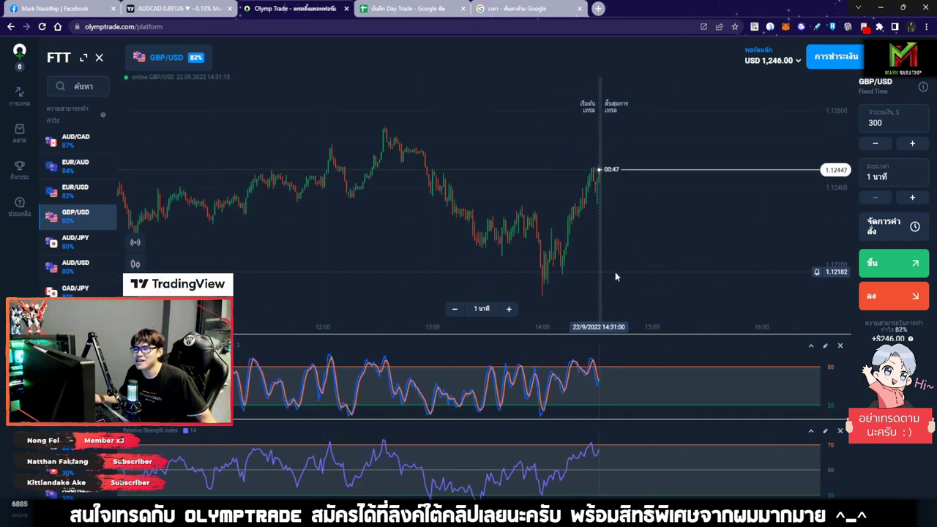
{"action": "scroll", "coordinate": [610, 266], "scroll_direction": "down", "scroll_amount": 2}
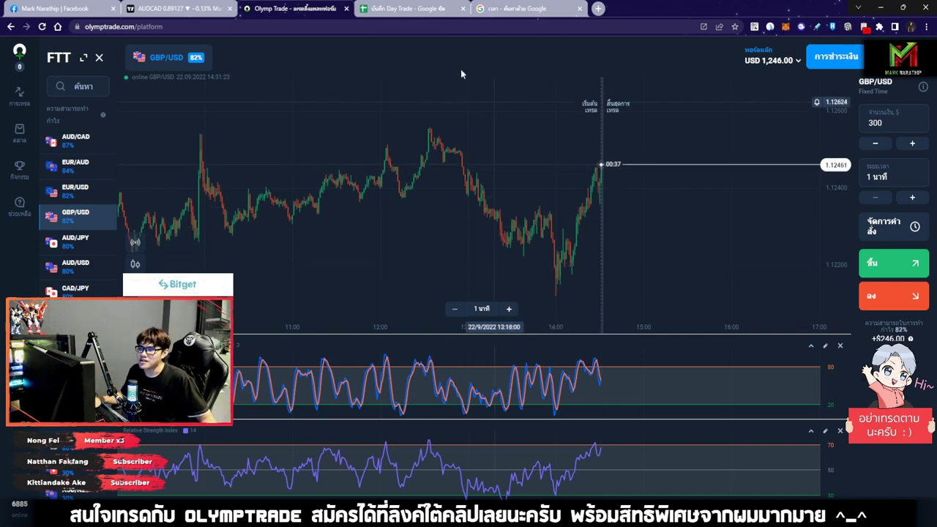
{"action": "key", "text": "ctrl+Tab"}
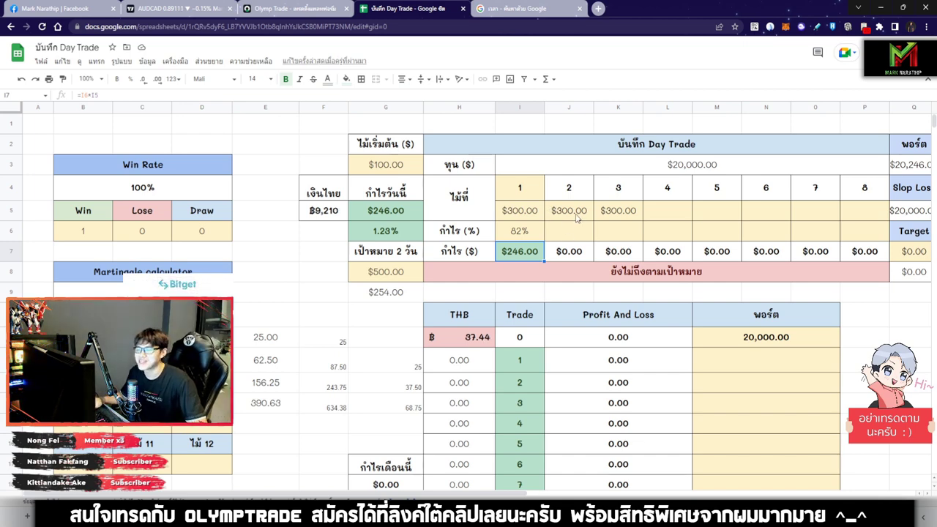
{"action": "left_click", "coordinate": [528, 230]}
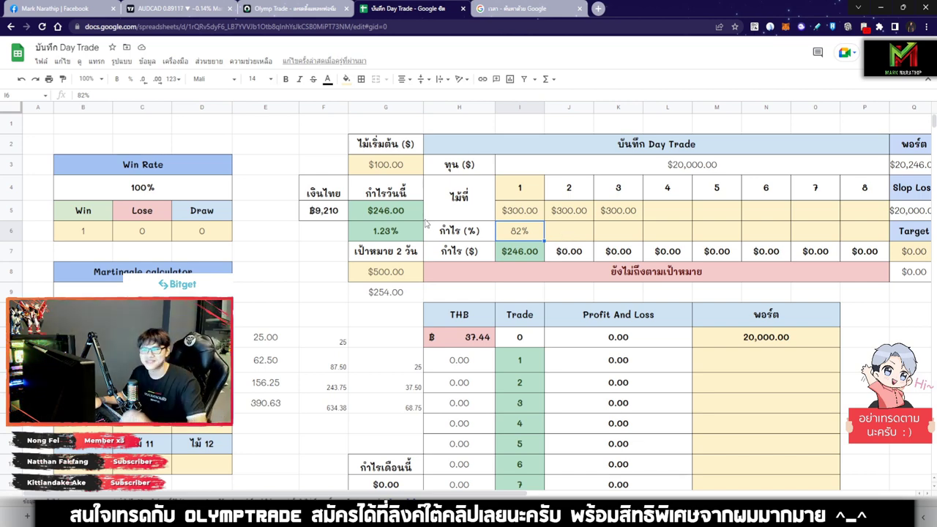
{"action": "left_click", "coordinate": [270, 9]}
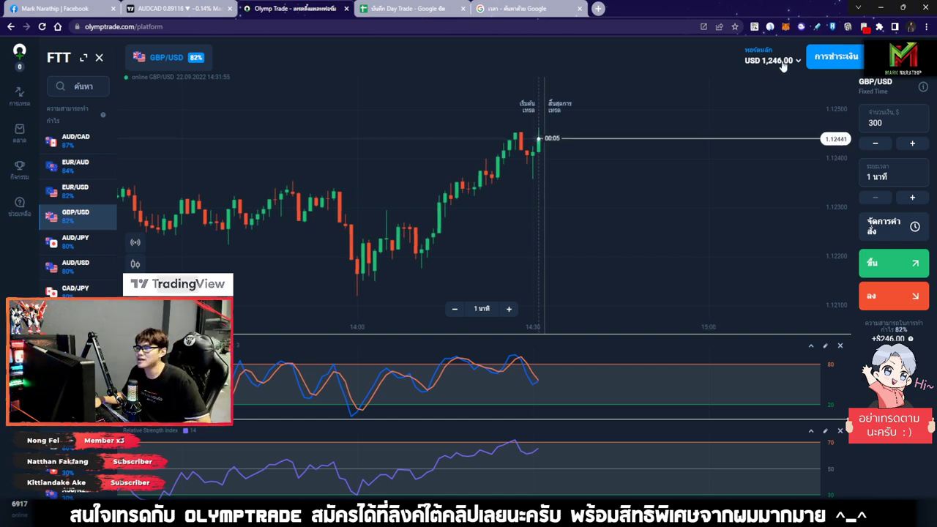
Switch to the Day Trade log and review the day's profit, the stakes for trades 2 and 3, and trade 2's profit percentage cell
{"action": "left_click", "coordinate": [414, 8]}
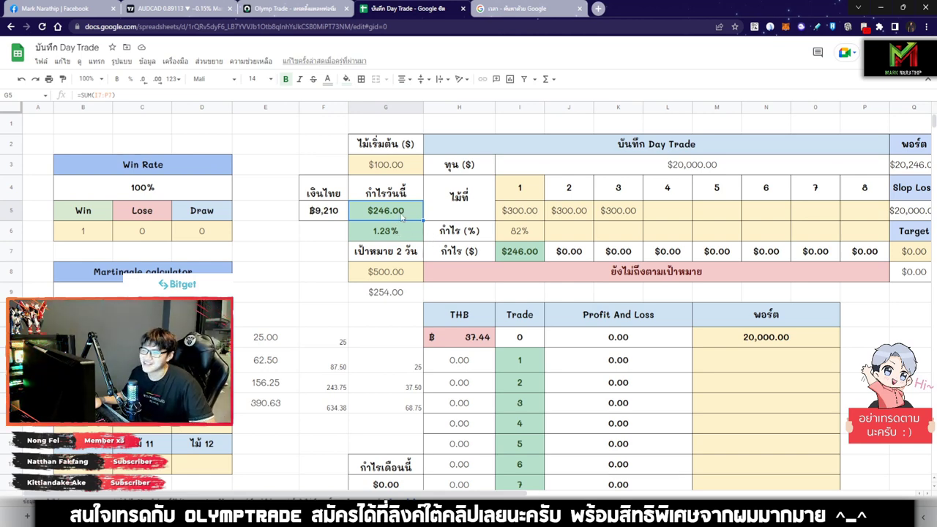
{"action": "left_click", "coordinate": [578, 220]}
{"action": "key", "text": "Right"}
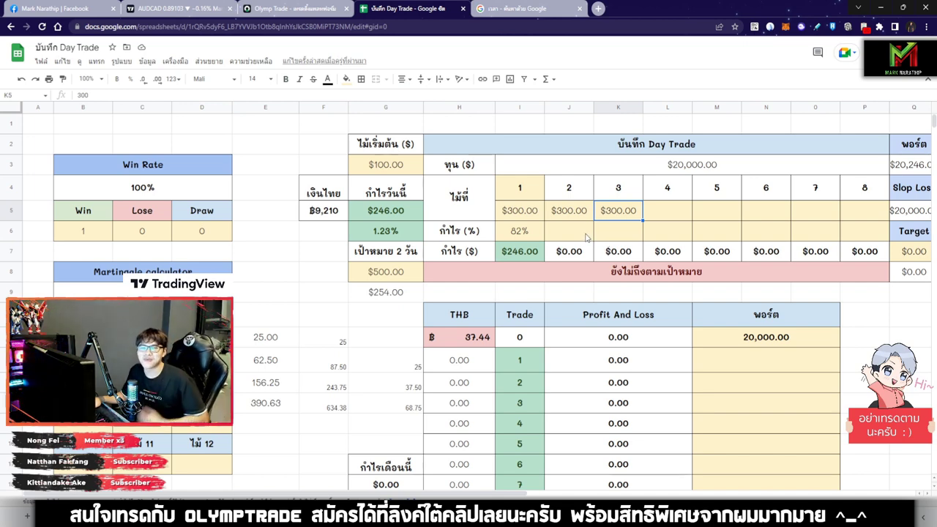
{"action": "left_click", "coordinate": [585, 236]}
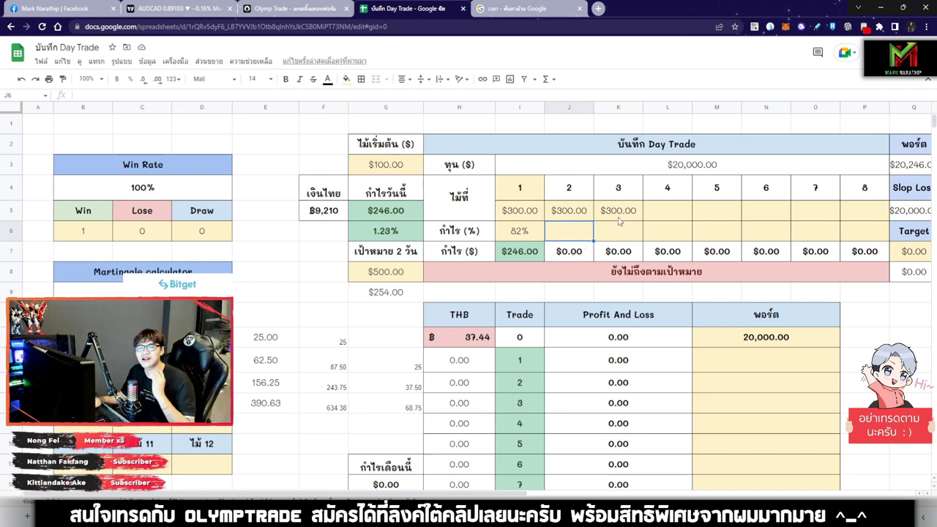
Switch back to Olymp Trade, look through the currency pairs beyond GBP/USD, and open the AUD/USD chart
{"action": "left_click", "coordinate": [308, 15]}
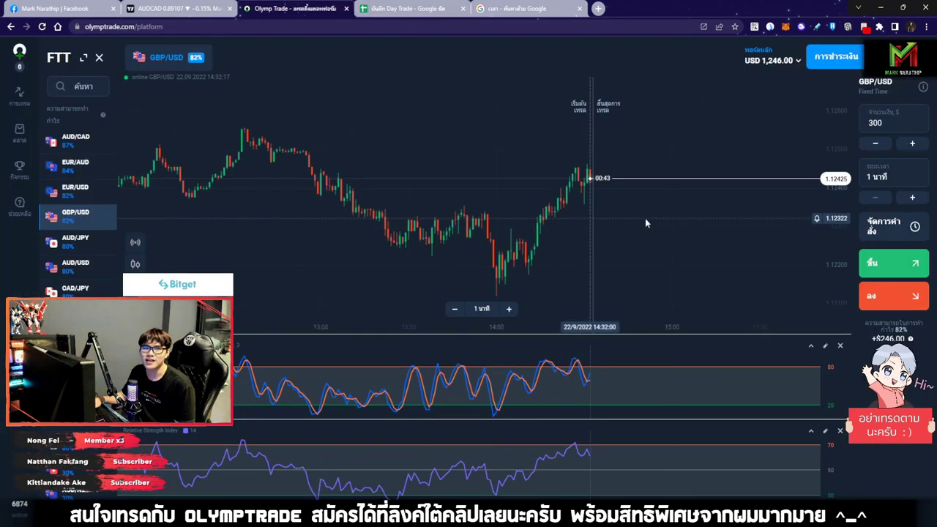
{"action": "scroll", "coordinate": [503, 203], "scroll_direction": "down", "scroll_amount": 3}
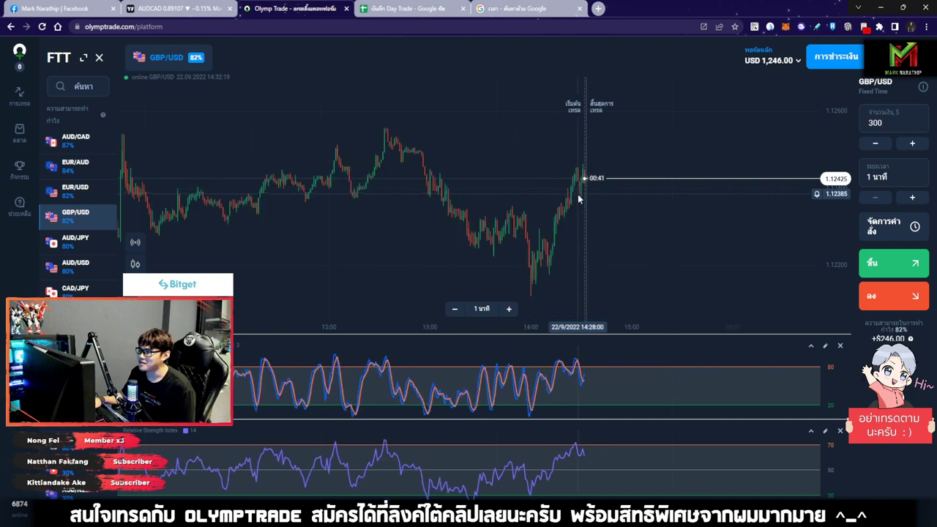
{"action": "left_click", "coordinate": [74, 190]}
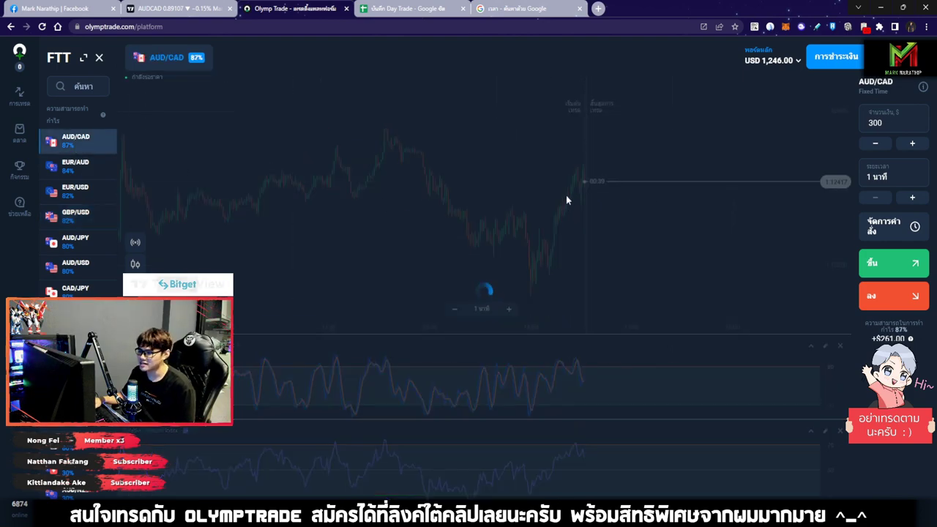
{"action": "left_click", "coordinate": [76, 240]}
{"action": "left_click", "coordinate": [75, 265]}
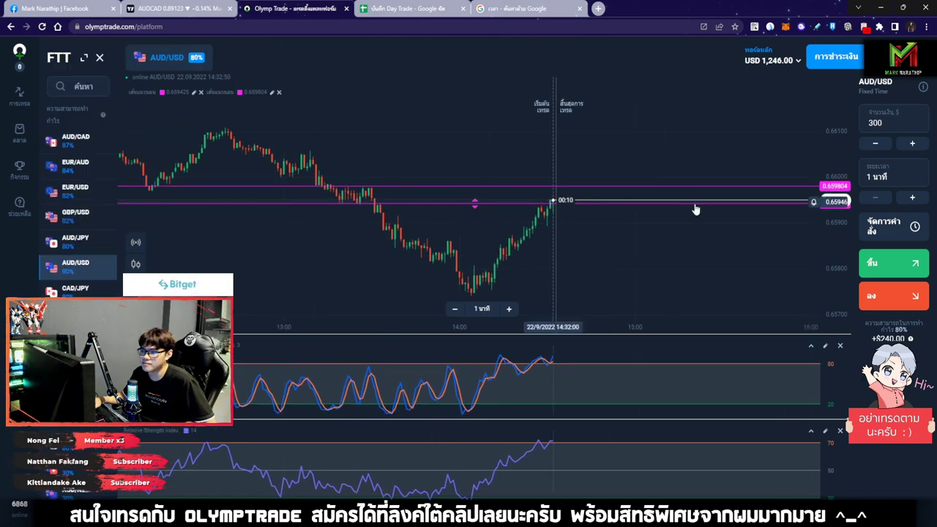
Adjust the two horizontal levels on the AUD/USD chart to 0.659949 and 0.659793, checking them against nearby price action
{"action": "scroll", "coordinate": [696, 207], "scroll_direction": "up", "scroll_amount": 3}
{"action": "scroll", "coordinate": [644, 213], "scroll_direction": "down", "scroll_amount": 5}
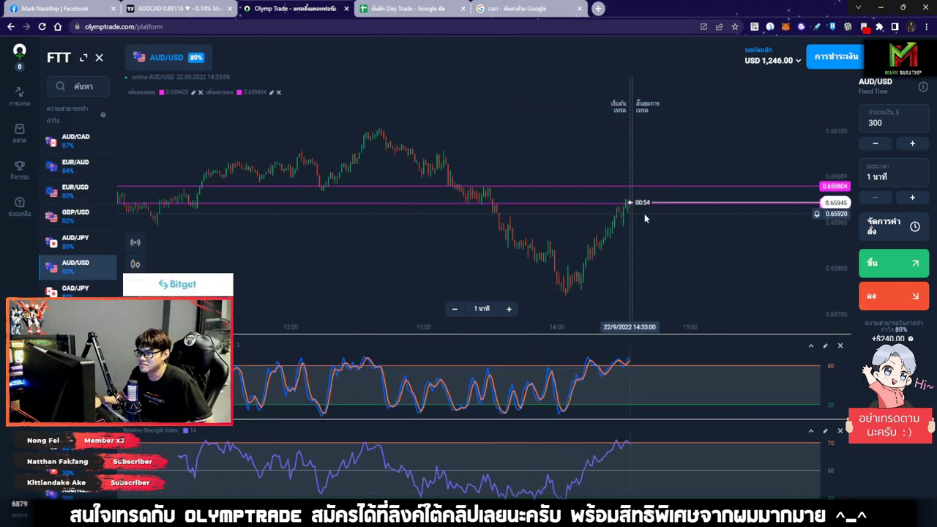
{"action": "scroll", "coordinate": [541, 124], "scroll_direction": "up", "scroll_amount": 3}
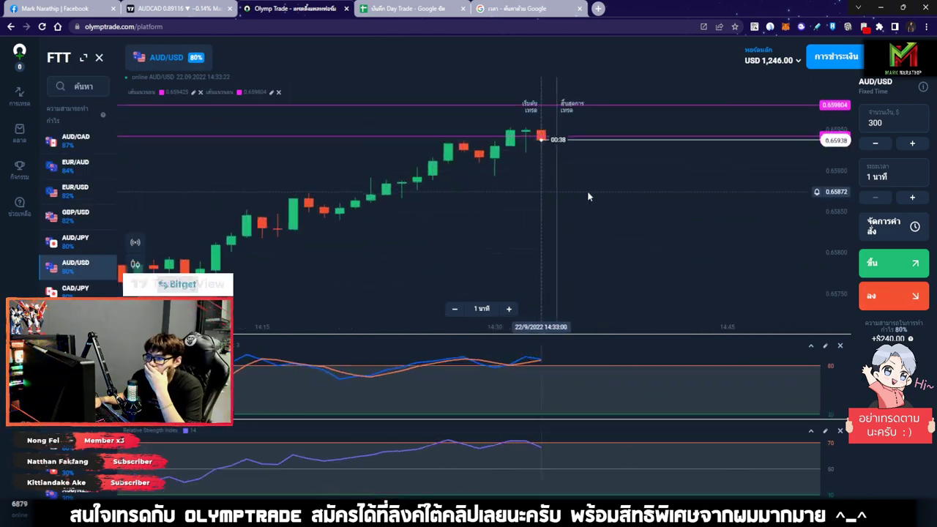
{"action": "scroll", "coordinate": [590, 193], "scroll_direction": "down", "scroll_amount": 4}
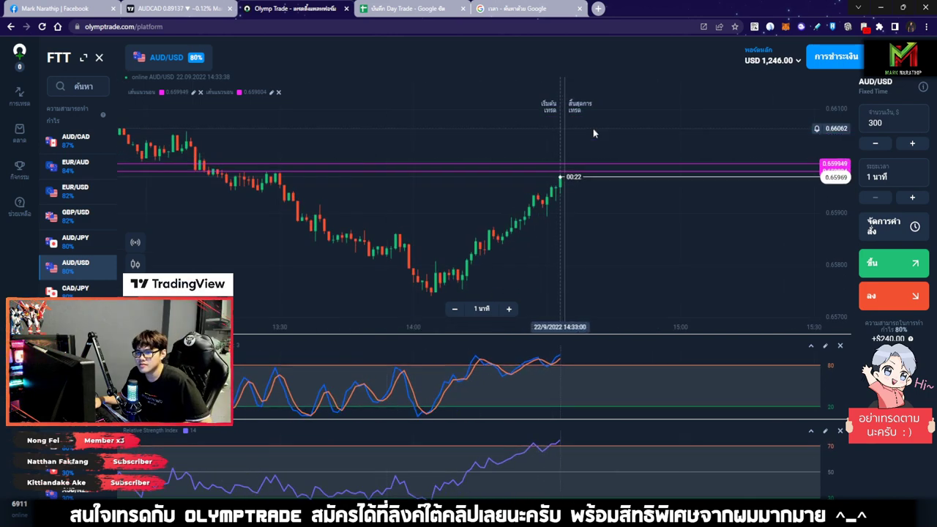
{"action": "scroll", "coordinate": [556, 212], "scroll_direction": "up", "scroll_amount": 3}
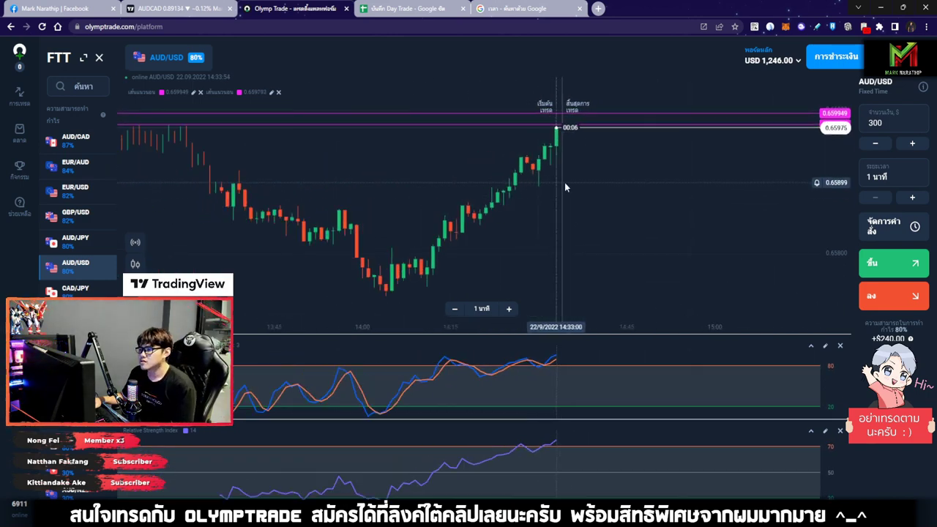
{"action": "scroll", "coordinate": [563, 187], "scroll_direction": "down", "scroll_amount": 3}
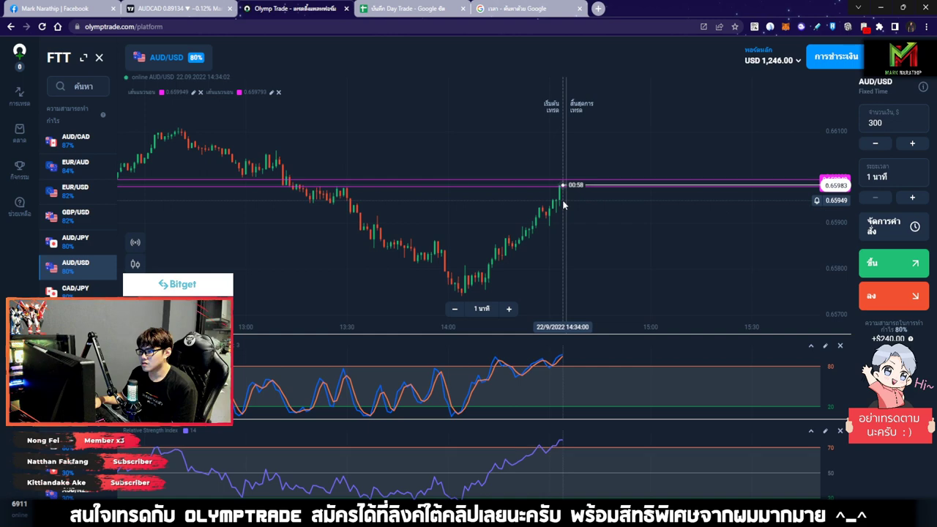
Examine AUD/USD's latest candles, its earlier price history around the two horizontal levels, and the indicators beneath the chart
{"action": "scroll", "coordinate": [563, 205], "scroll_direction": "up", "scroll_amount": 5}
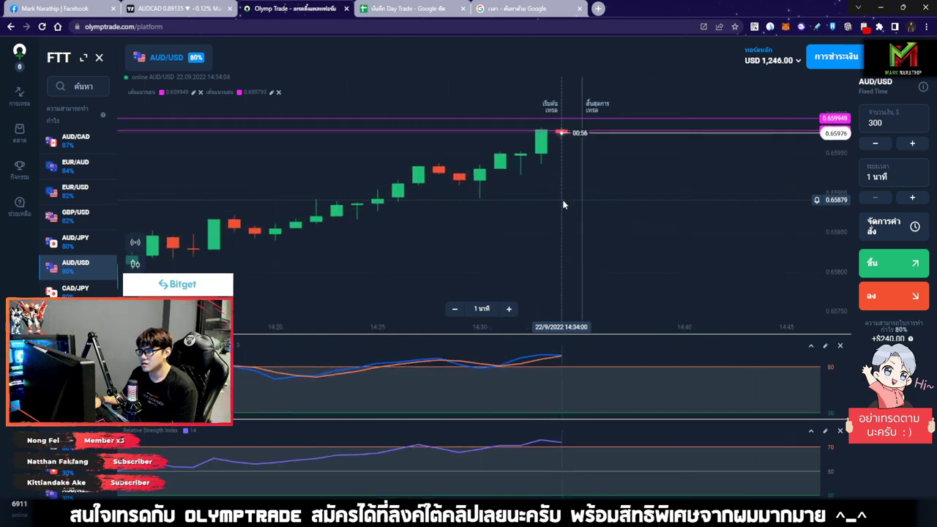
{"action": "scroll", "coordinate": [563, 199], "scroll_direction": "up", "scroll_amount": 3}
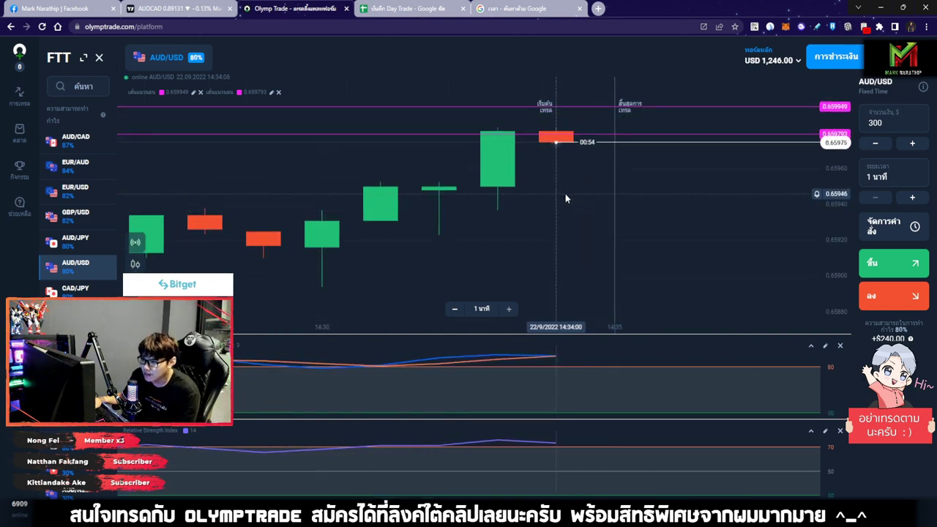
{"action": "scroll", "coordinate": [569, 164], "scroll_direction": "down", "scroll_amount": 6}
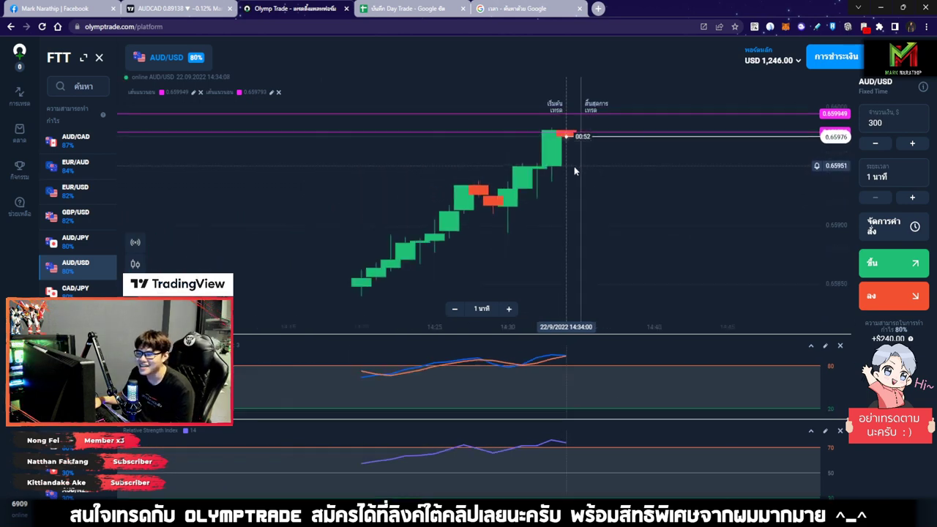
{"action": "scroll", "coordinate": [573, 167], "scroll_direction": "down", "scroll_amount": 6}
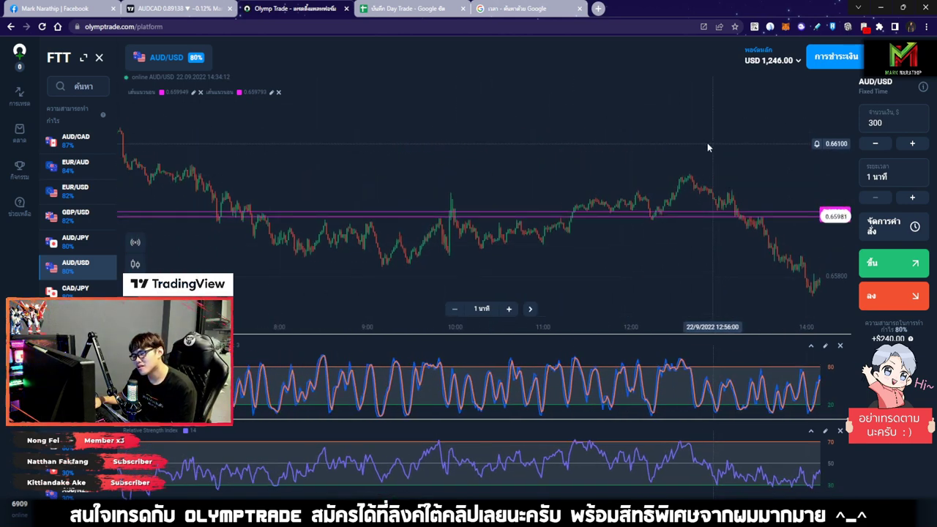
{"action": "left_click_drag", "start_coordinate": [707, 143], "coordinate": [639, 242]}
{"action": "scroll", "coordinate": [630, 196], "scroll_direction": "up", "scroll_amount": 5}
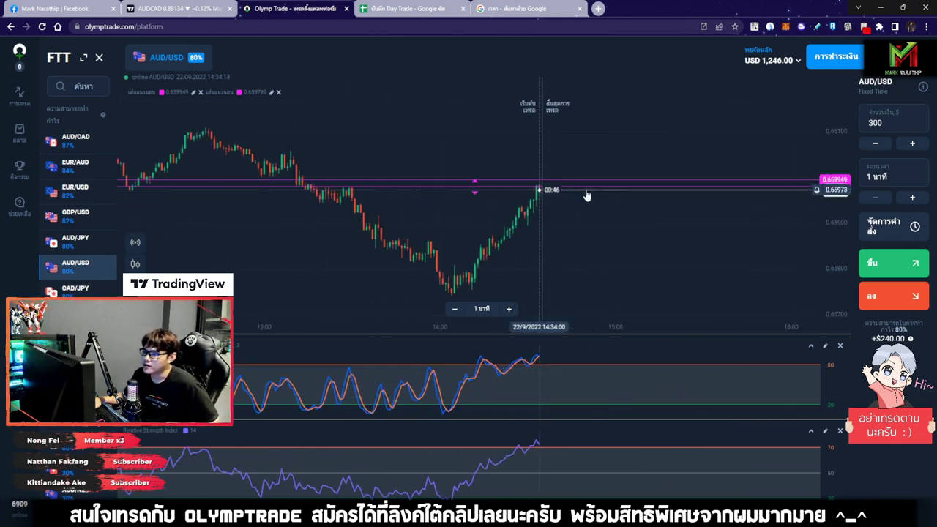
{"action": "scroll", "coordinate": [589, 192], "scroll_direction": "up", "scroll_amount": 2}
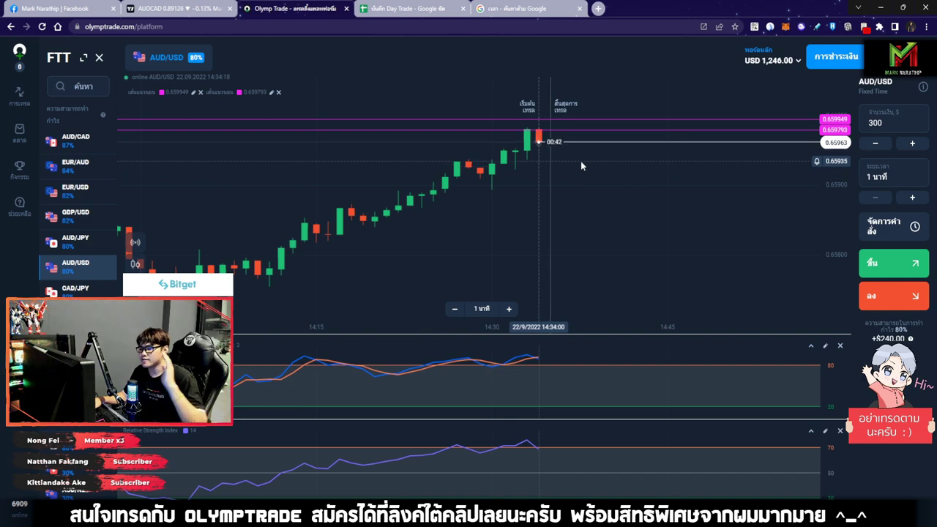
{"action": "scroll", "coordinate": [578, 164], "scroll_direction": "up", "scroll_amount": 2}
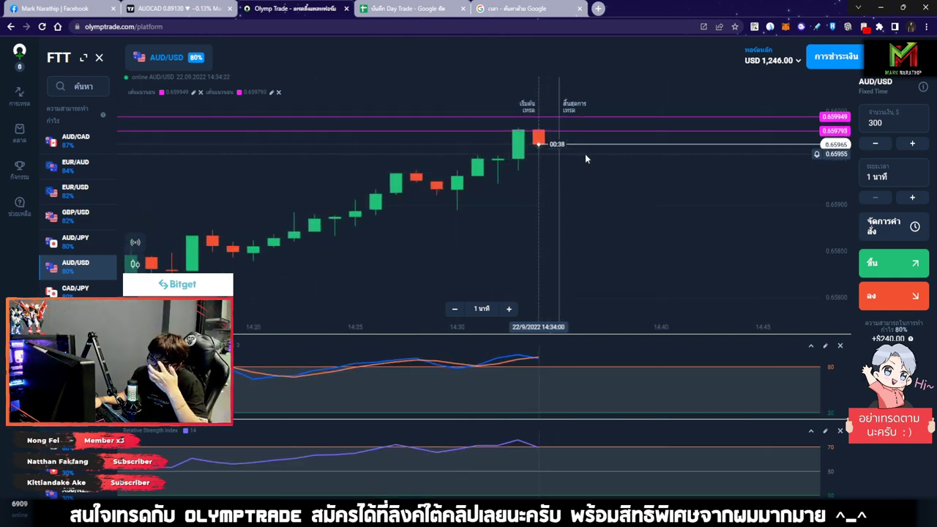
{"action": "scroll", "coordinate": [583, 156], "scroll_direction": "up", "scroll_amount": 3}
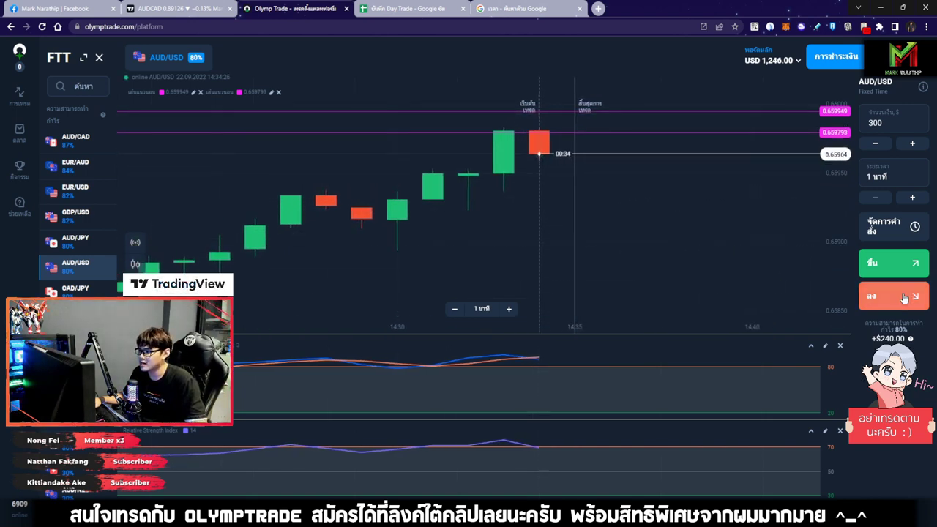
{"action": "scroll", "coordinate": [644, 253], "scroll_direction": "down", "scroll_amount": 3}
{"action": "scroll", "coordinate": [648, 249], "scroll_direction": "down", "scroll_amount": 10}
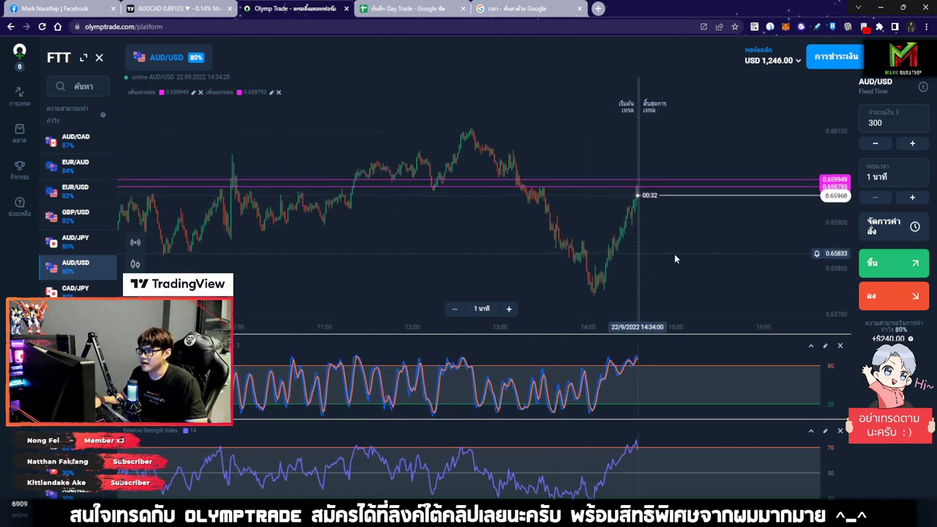
{"action": "left_click_drag", "start_coordinate": [513, 252], "coordinate": [488, 178]}
{"action": "scroll", "coordinate": [658, 194], "scroll_direction": "up", "scroll_amount": 6}
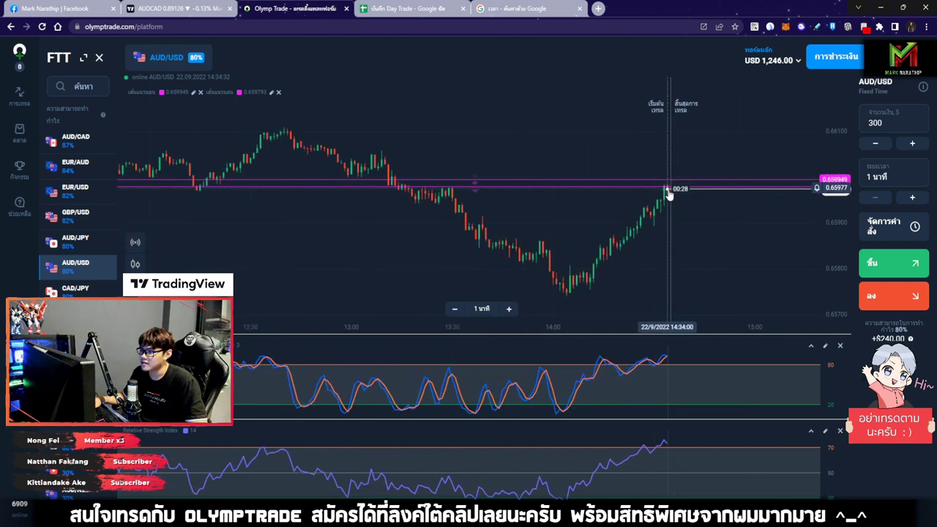
Check the current AUD/USD candle against the levels and place a $300 down trade with a 1-minute duration
{"action": "scroll", "coordinate": [571, 193], "scroll_direction": "down", "scroll_amount": 3}
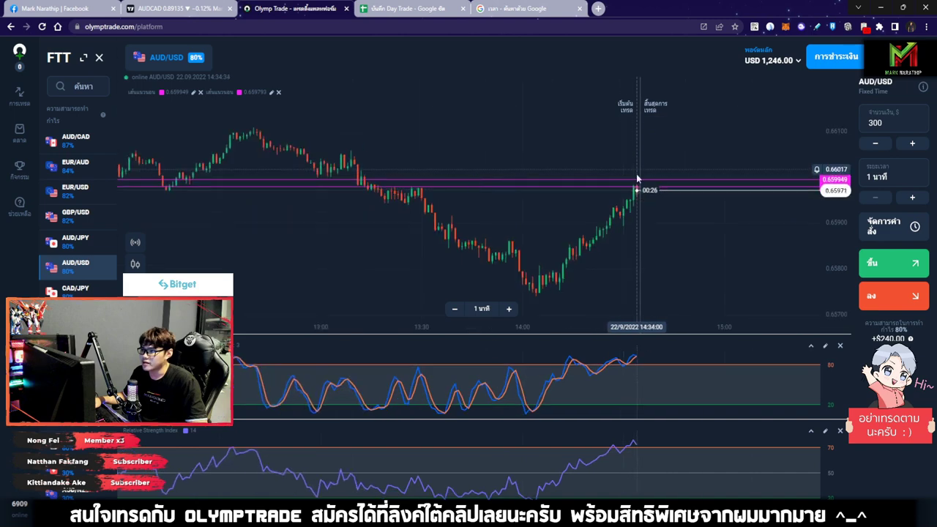
{"action": "scroll", "coordinate": [655, 205], "scroll_direction": "up", "scroll_amount": 3}
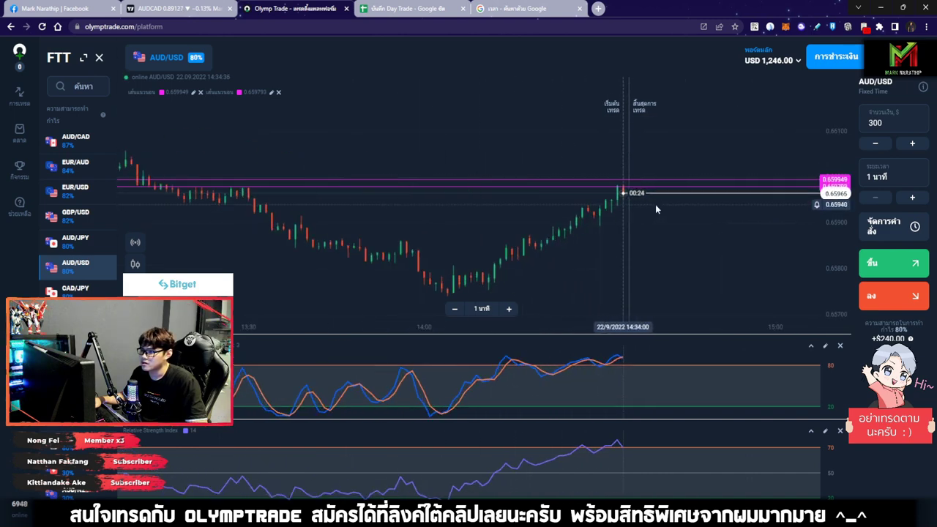
{"action": "scroll", "coordinate": [656, 204], "scroll_direction": "up", "scroll_amount": 1}
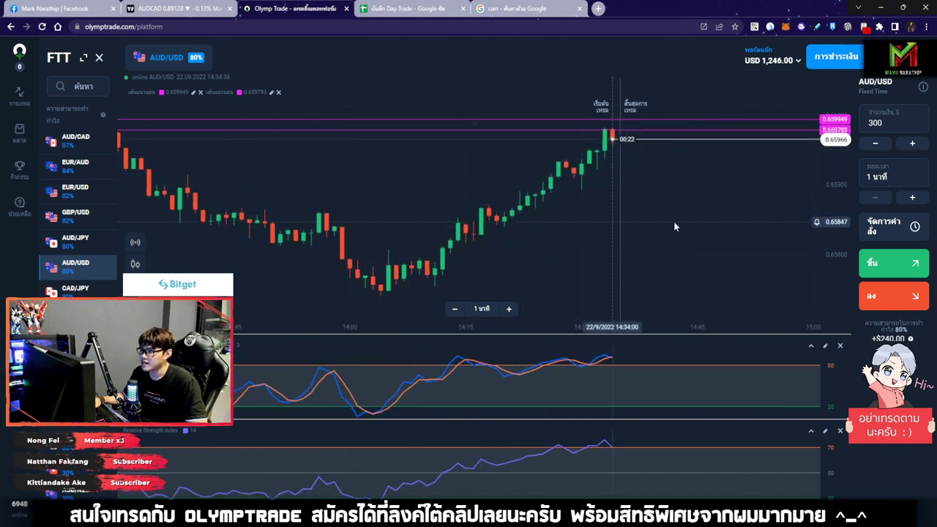
{"action": "scroll", "coordinate": [648, 201], "scroll_direction": "up", "scroll_amount": 2}
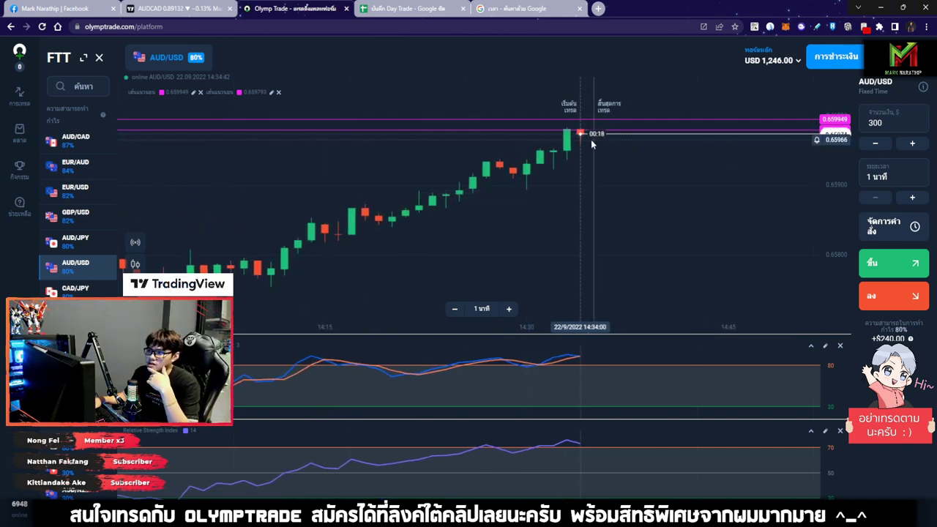
{"action": "scroll", "coordinate": [631, 223], "scroll_direction": "up", "scroll_amount": 2}
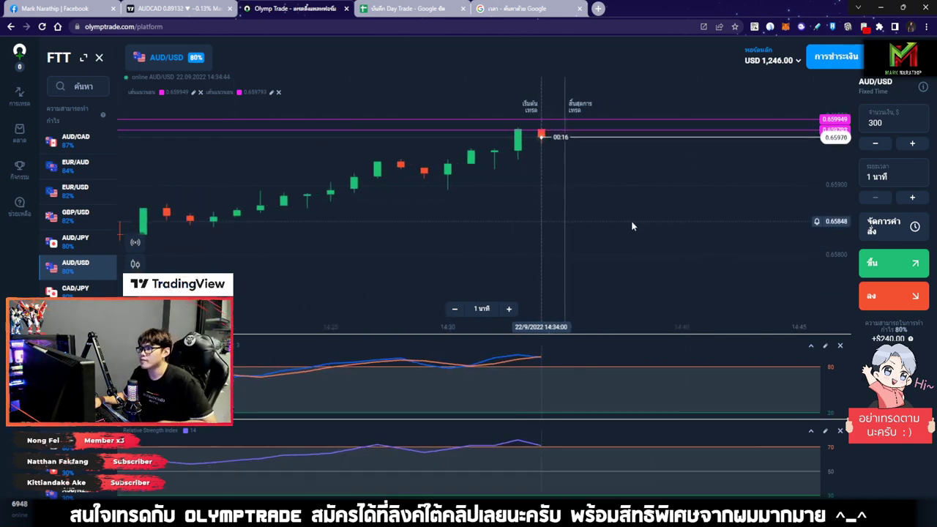
{"action": "scroll", "coordinate": [632, 226], "scroll_direction": "up", "scroll_amount": 2}
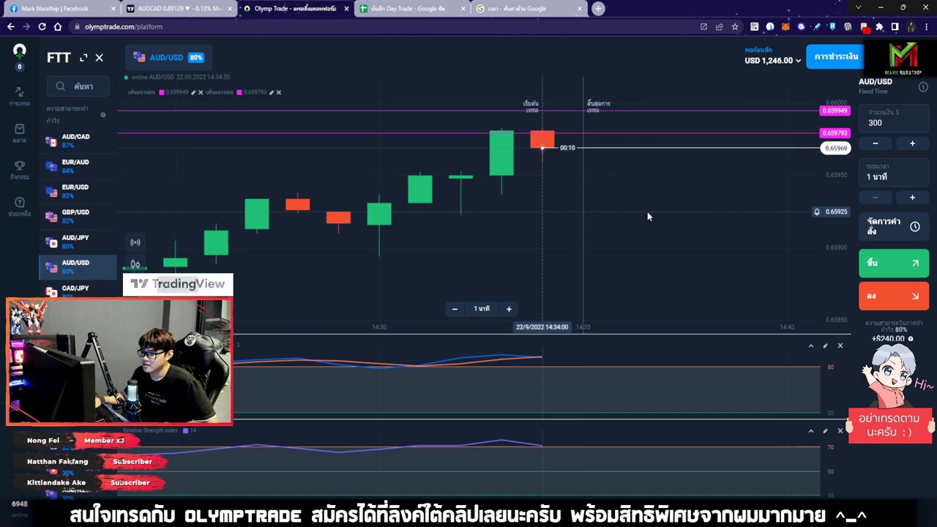
{"action": "left_click", "coordinate": [891, 302]}
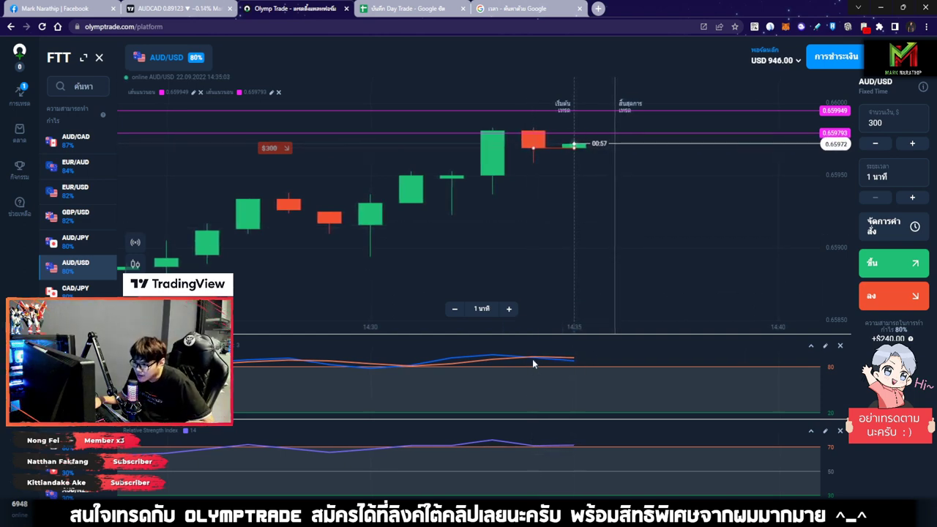
Review the open AUD/USD trade's entry candle up close, then examine the wider price history around the horizontal levels
{"action": "scroll", "coordinate": [566, 251], "scroll_direction": "up", "scroll_amount": 2}
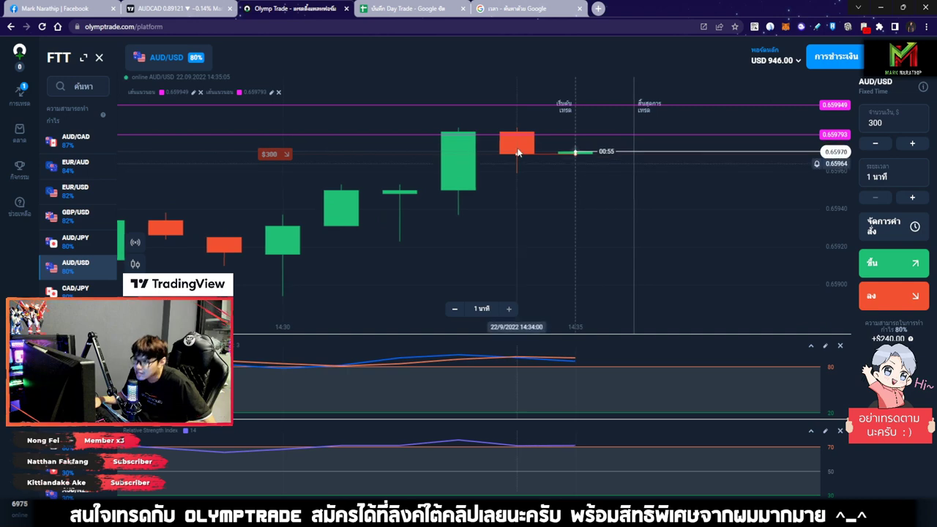
{"action": "scroll", "coordinate": [668, 208], "scroll_direction": "down", "scroll_amount": 2}
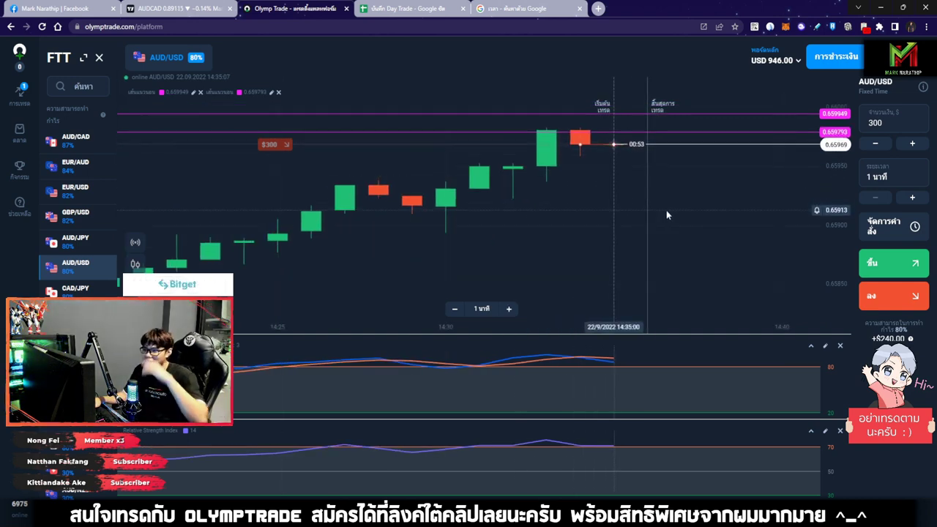
{"action": "scroll", "coordinate": [659, 208], "scroll_direction": "down", "scroll_amount": 2}
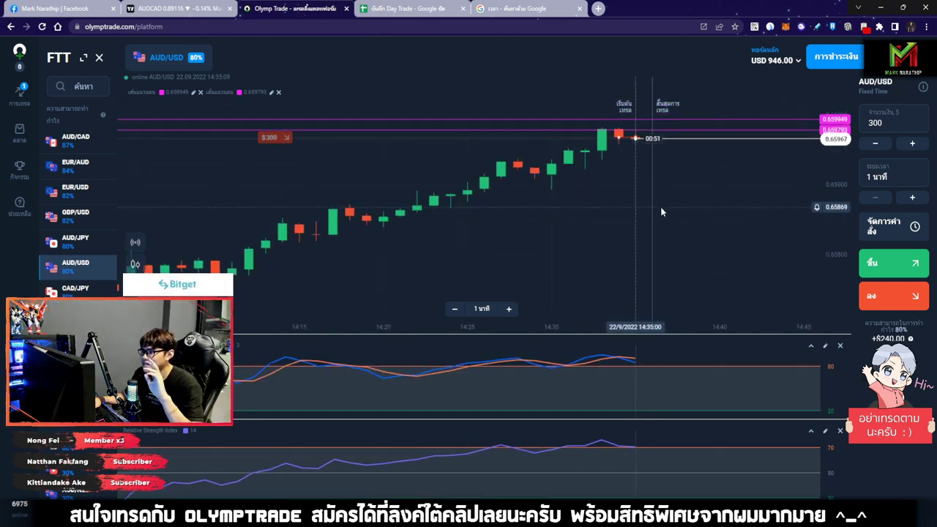
{"action": "scroll", "coordinate": [659, 205], "scroll_direction": "down", "scroll_amount": 2}
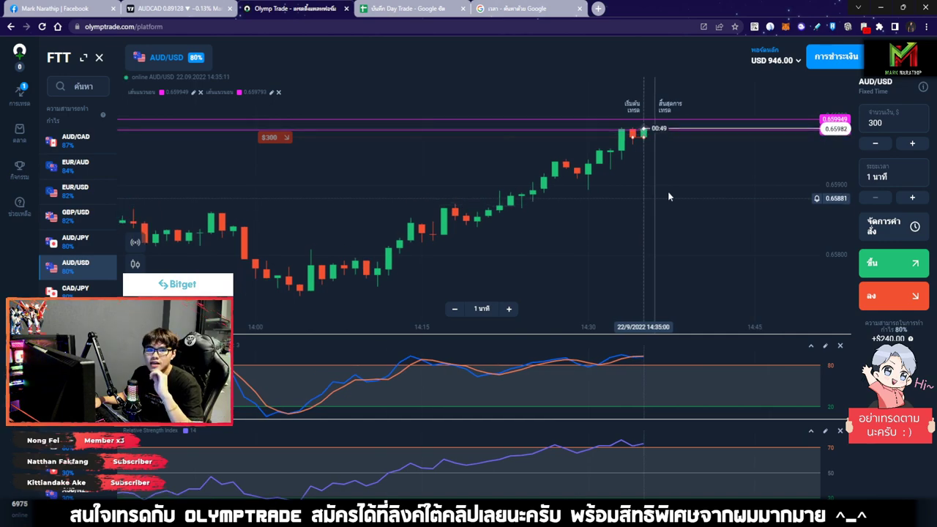
{"action": "scroll", "coordinate": [662, 212], "scroll_direction": "down", "scroll_amount": 4}
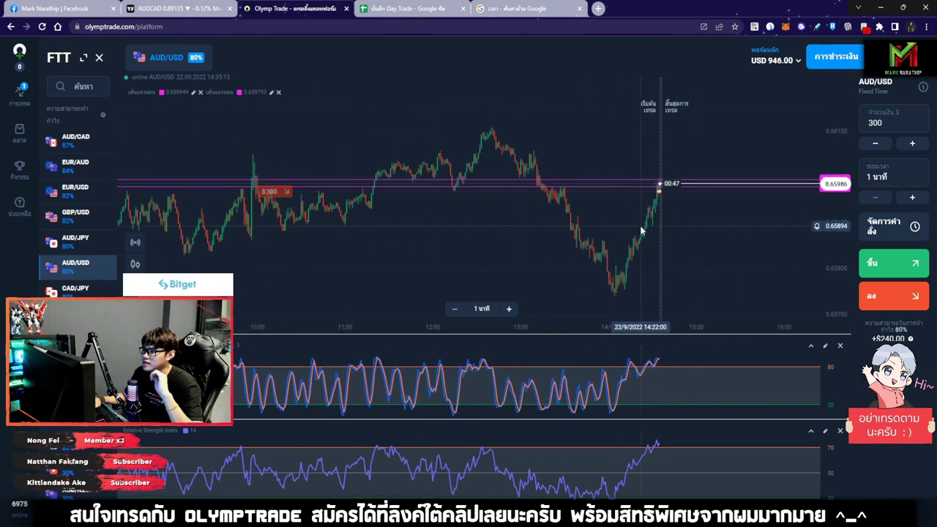
{"action": "scroll", "coordinate": [515, 107], "scroll_direction": "down", "scroll_amount": 6}
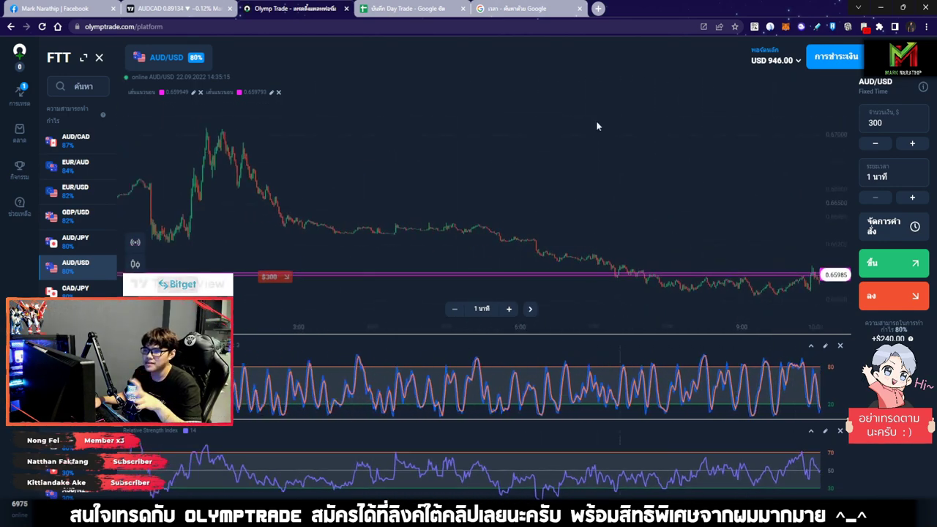
Bring the AUD/USD entry candles into view and draw a white downward arrow across the horizontal levels to mark the overall downtrend
{"action": "scroll", "coordinate": [439, 147], "scroll_direction": "up", "scroll_amount": 2}
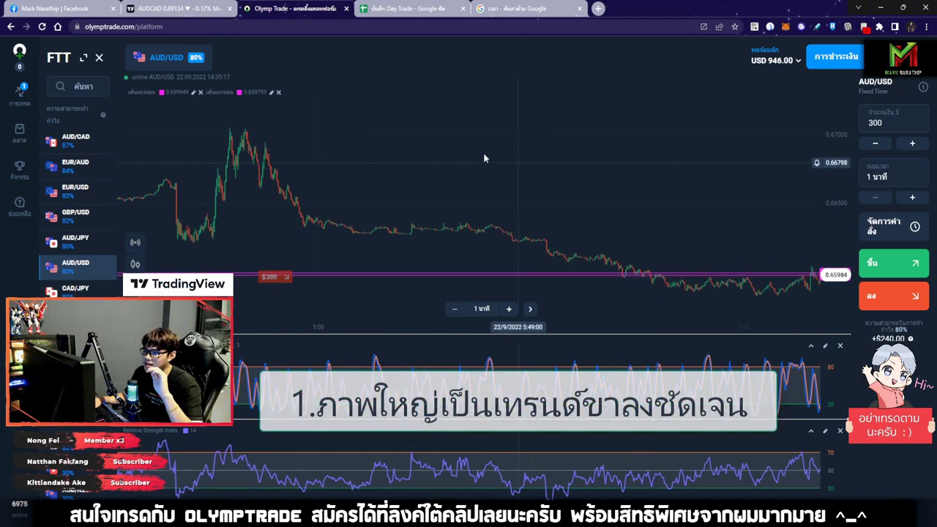
{"action": "scroll", "coordinate": [624, 170], "scroll_direction": "up", "scroll_amount": 8}
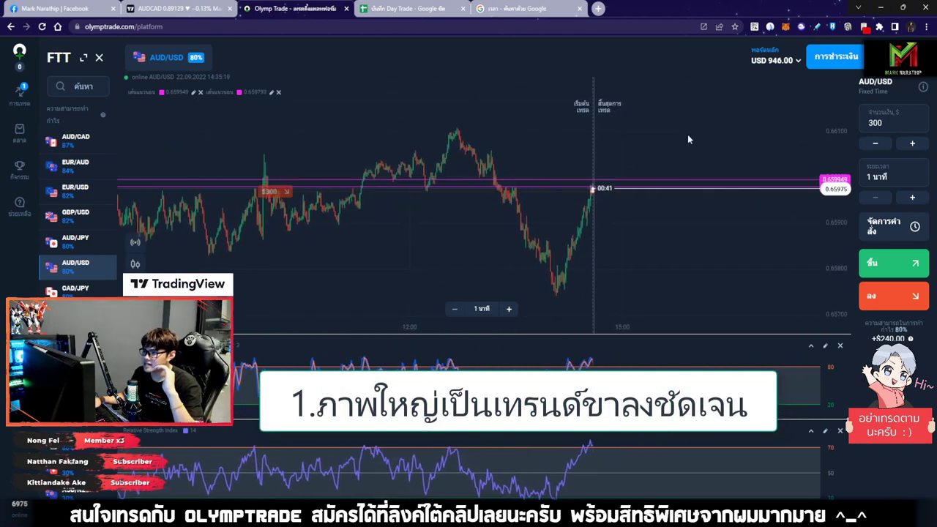
{"action": "scroll", "coordinate": [567, 213], "scroll_direction": "up", "scroll_amount": 3}
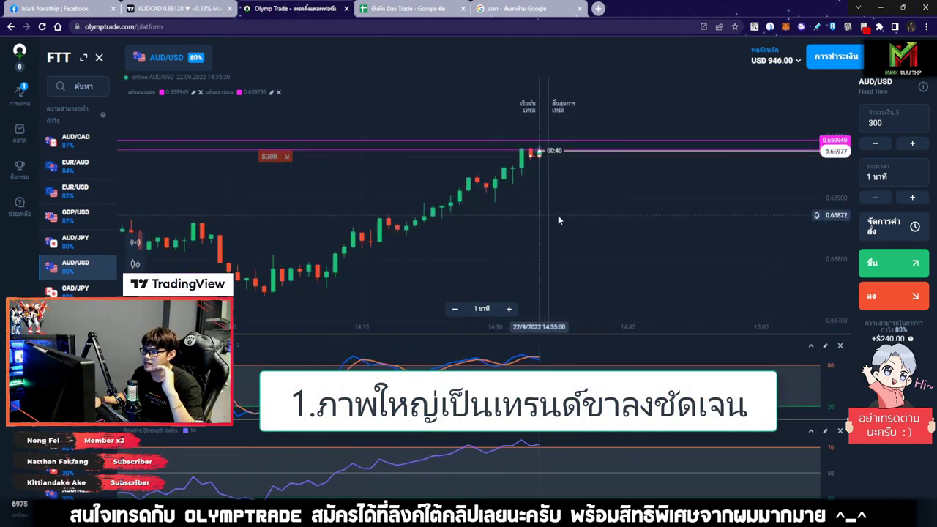
{"action": "left_click", "coordinate": [770, 26]}
{"action": "left_click", "coordinate": [741, 51]}
{"action": "left_click_drag", "start_coordinate": [497, 79], "coordinate": [662, 146]}
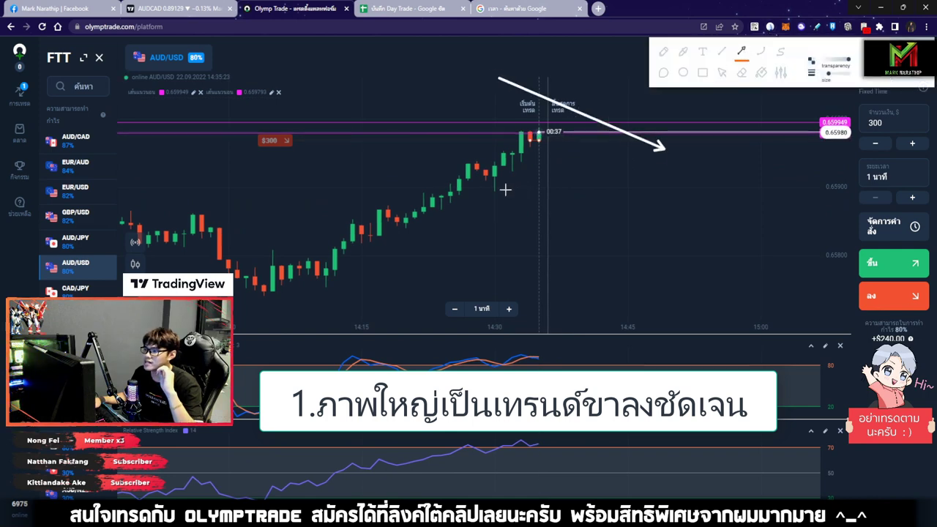
Draw a white arrow from the AUD/USD low just after 14:00 up to the latest candles to mark the rebound
{"action": "scroll", "coordinate": [701, 173], "scroll_direction": "down", "scroll_amount": 4}
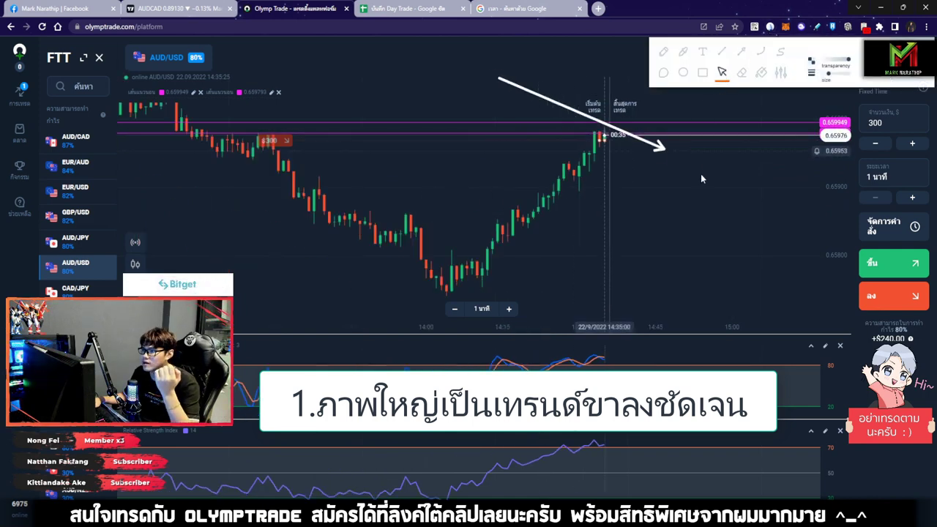
{"action": "left_click", "coordinate": [742, 52]}
{"action": "left_click", "coordinate": [742, 53]}
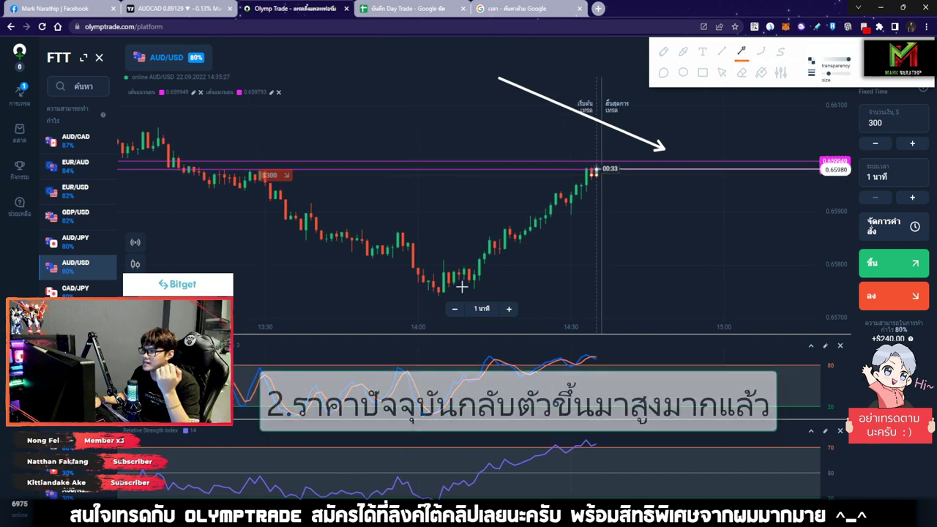
{"action": "left_click_drag", "start_coordinate": [435, 293], "coordinate": [582, 170]}
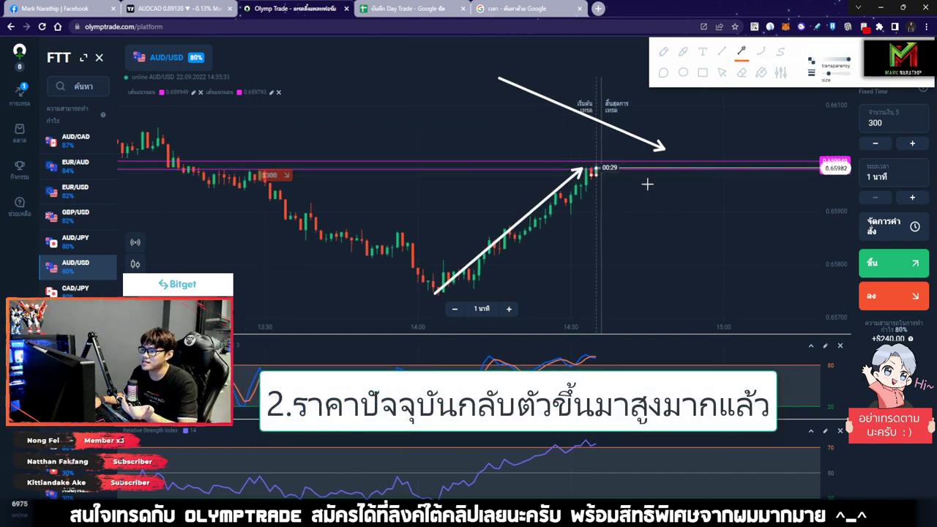
Draw two steep downward arrows beyond the latest candle and a second arrow parallel to the downtrend arrow
{"action": "left_click_drag", "start_coordinate": [629, 182], "coordinate": [690, 310]}
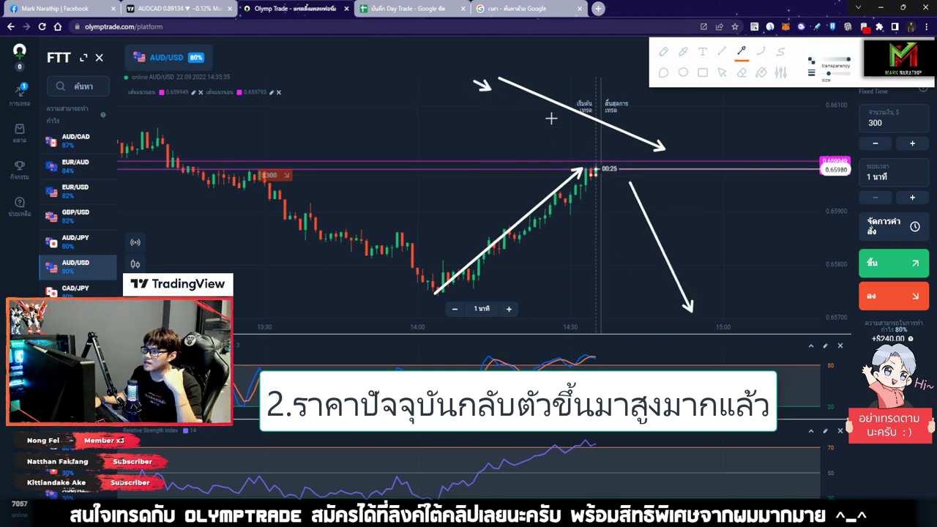
{"action": "left_click_drag", "start_coordinate": [474, 80], "coordinate": [688, 168]}
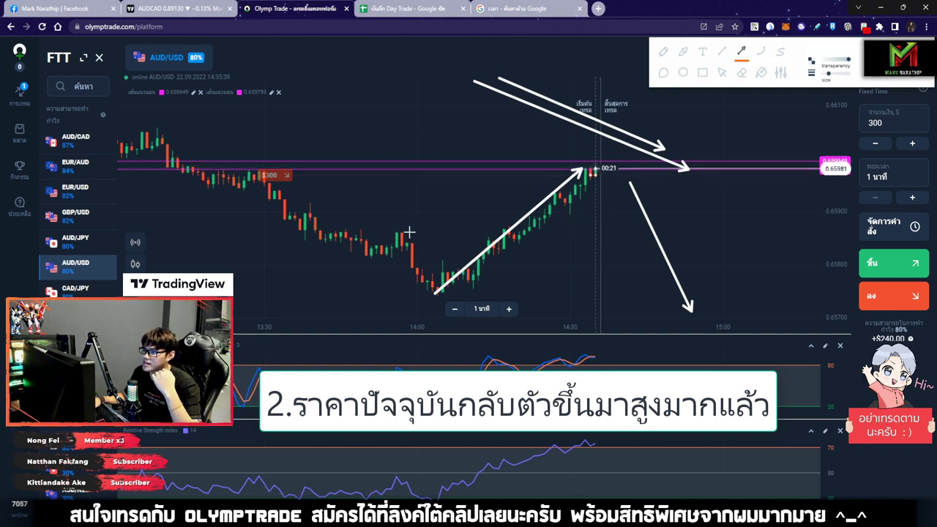
{"action": "left_click_drag", "start_coordinate": [614, 188], "coordinate": [680, 319]}
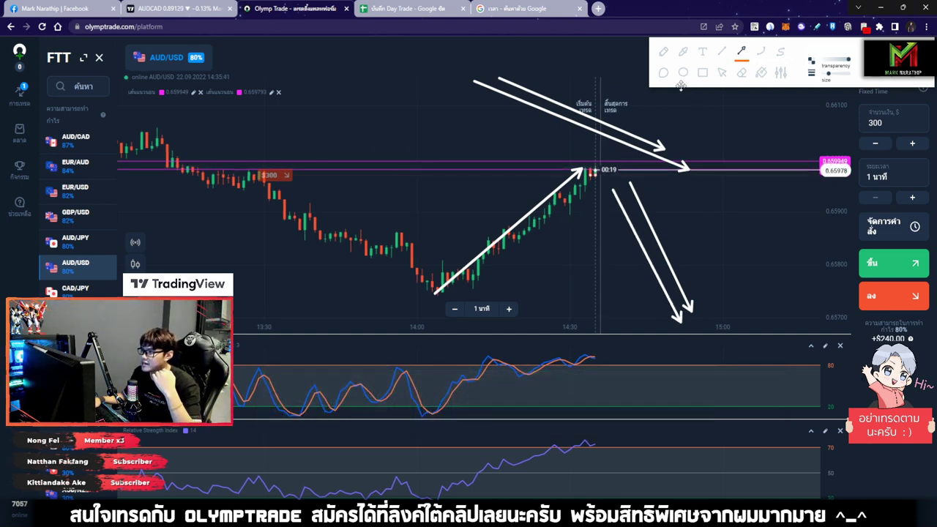
Box the stochastic lines' latest crossover, then leave drawing mode and view the newest AUD/USD candles up close
{"action": "left_click_drag", "start_coordinate": [571, 339], "coordinate": [607, 382]}
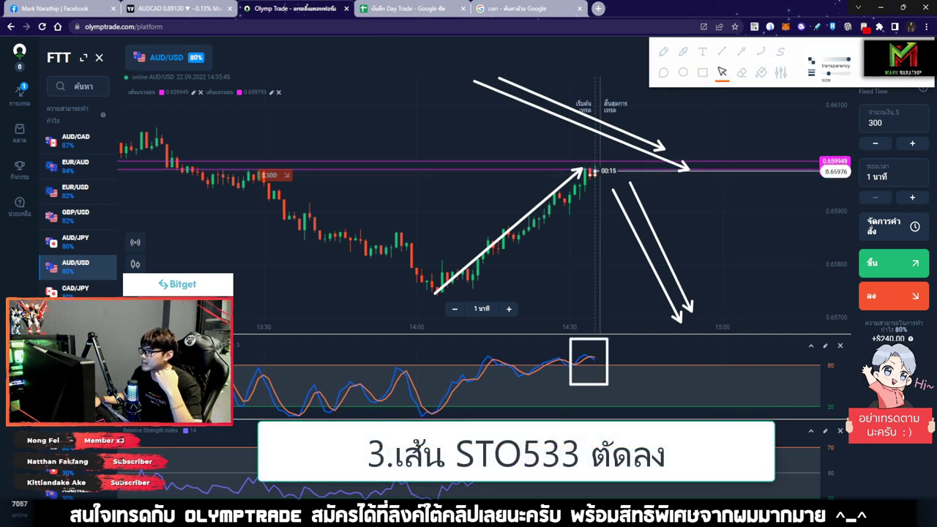
{"action": "left_click", "coordinate": [718, 74]}
{"action": "scroll", "coordinate": [570, 246], "scroll_direction": "up", "scroll_amount": 5}
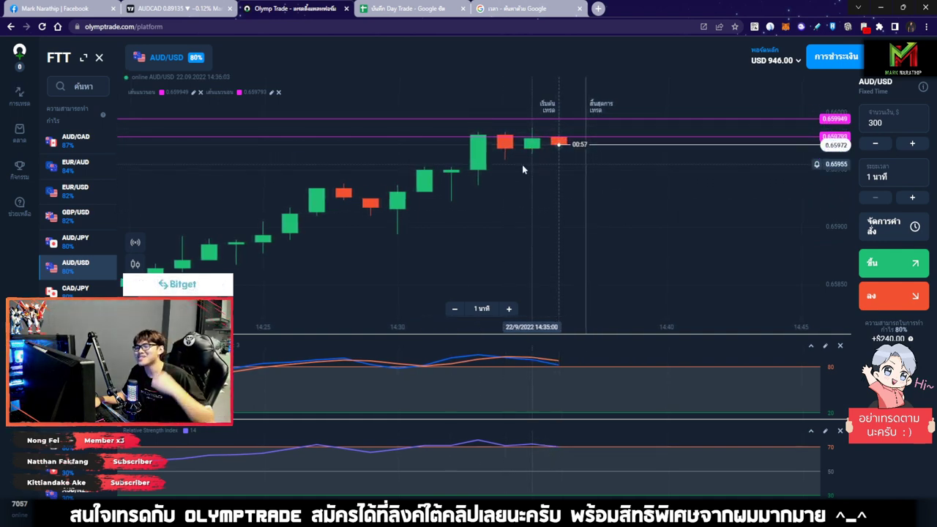
Record trade 2's profit as -100% in the Day Trade spreadsheet, then recheck the AUD/USD candles in Olymp Trade
{"action": "left_click", "coordinate": [410, 9]}
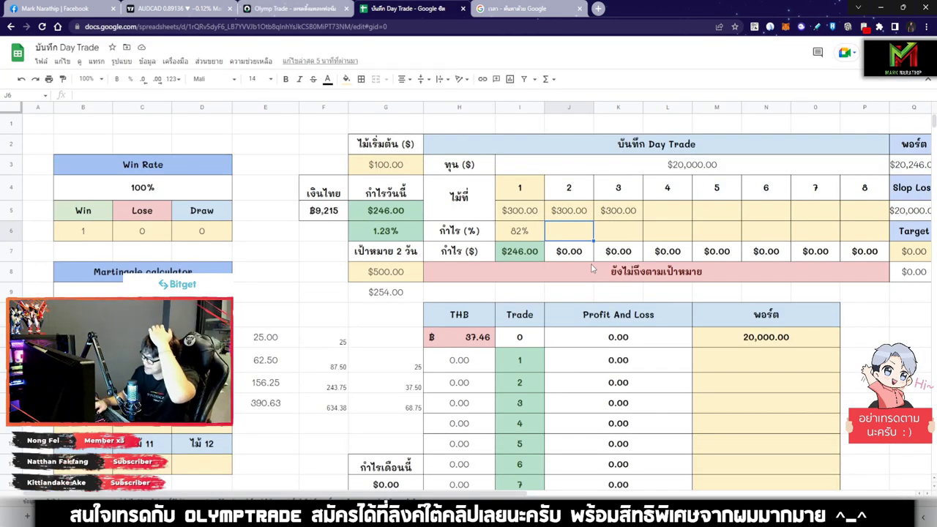
{"action": "type", "text": "-100"}
{"action": "key", "text": "Return"}
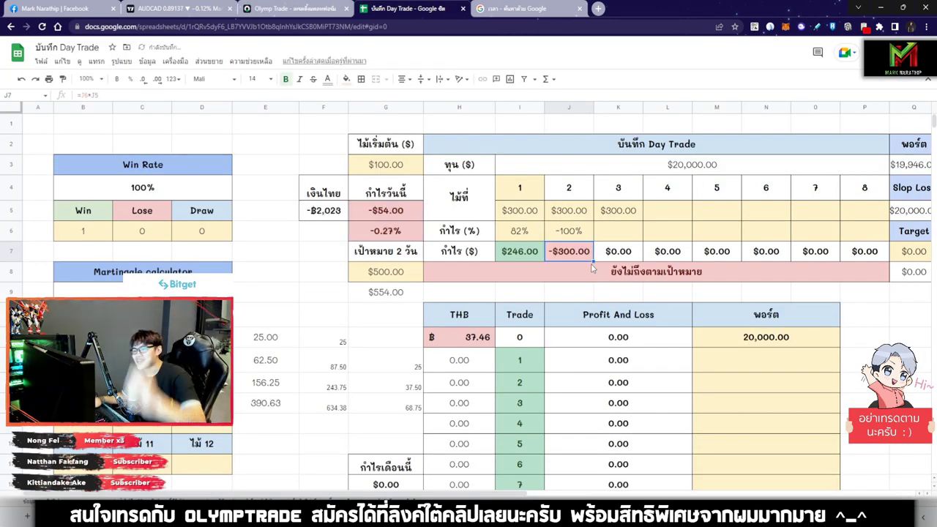
{"action": "key", "text": "Up"}
{"action": "left_click", "coordinate": [349, 18]}
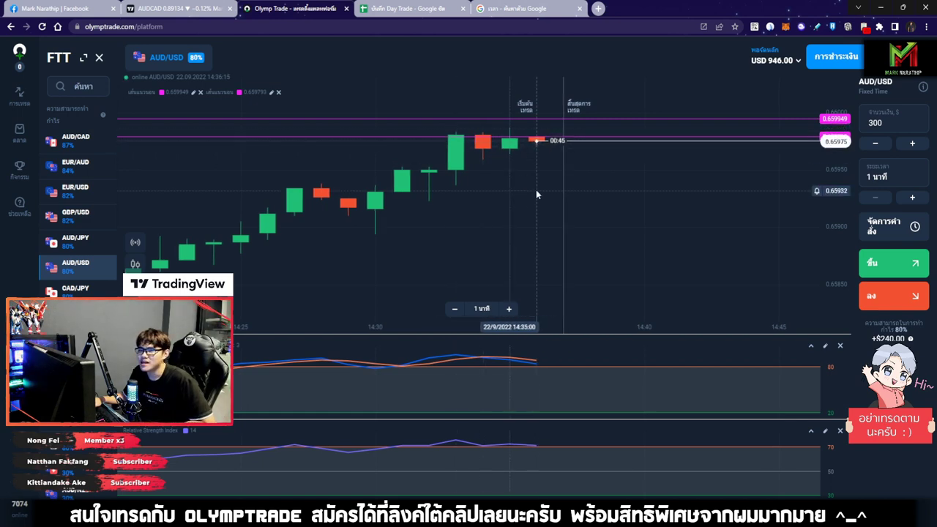
{"action": "scroll", "coordinate": [564, 189], "scroll_direction": "down", "scroll_amount": 2}
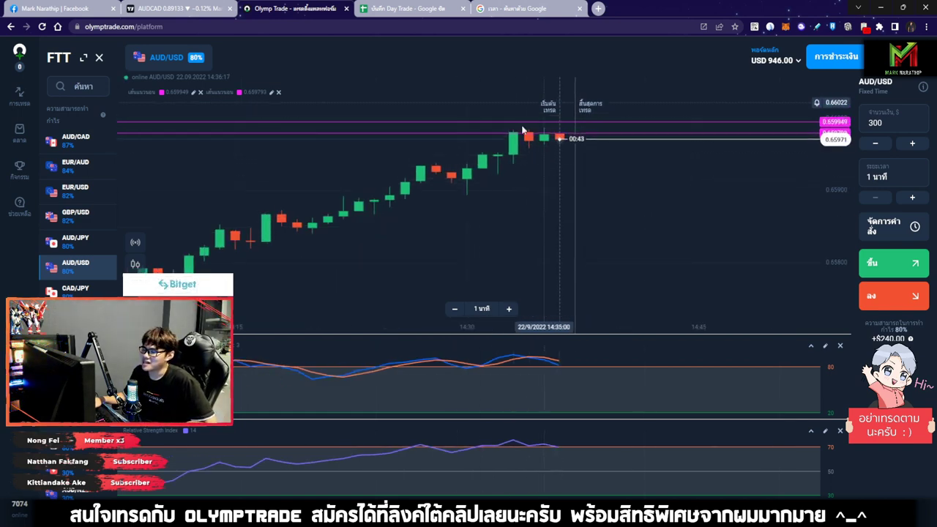
Test an 80% profit for trade 3 in the Day Trade spreadsheet, clear it, and check the day's profit cell
{"action": "left_click", "coordinate": [390, 7]}
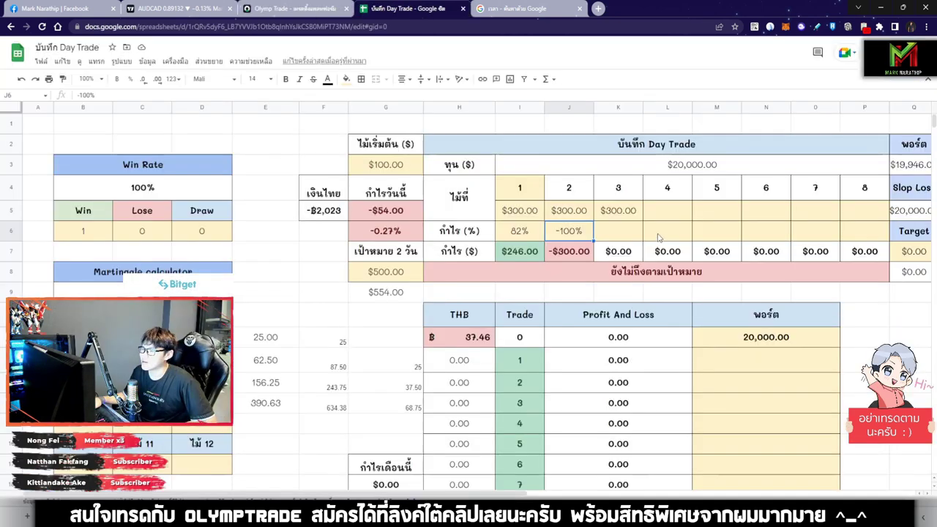
{"action": "left_click", "coordinate": [629, 238]}
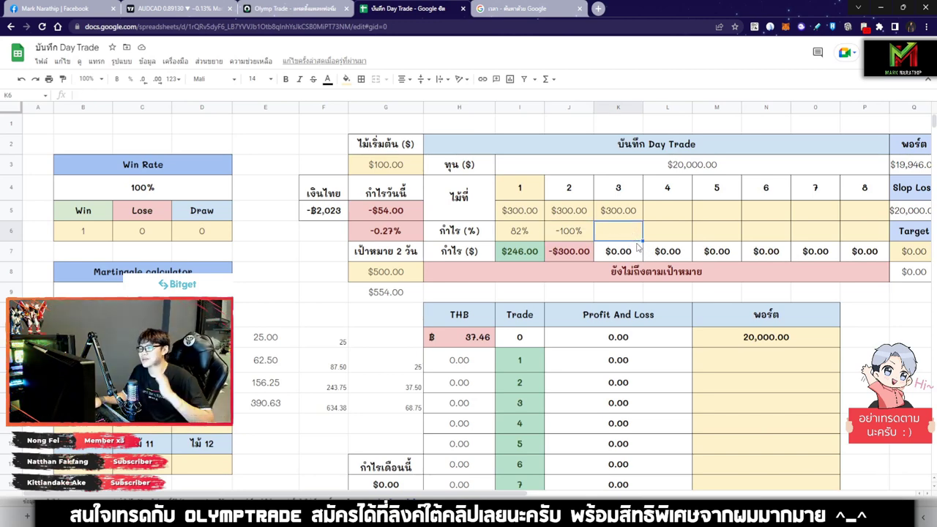
{"action": "left_click", "coordinate": [620, 212]}
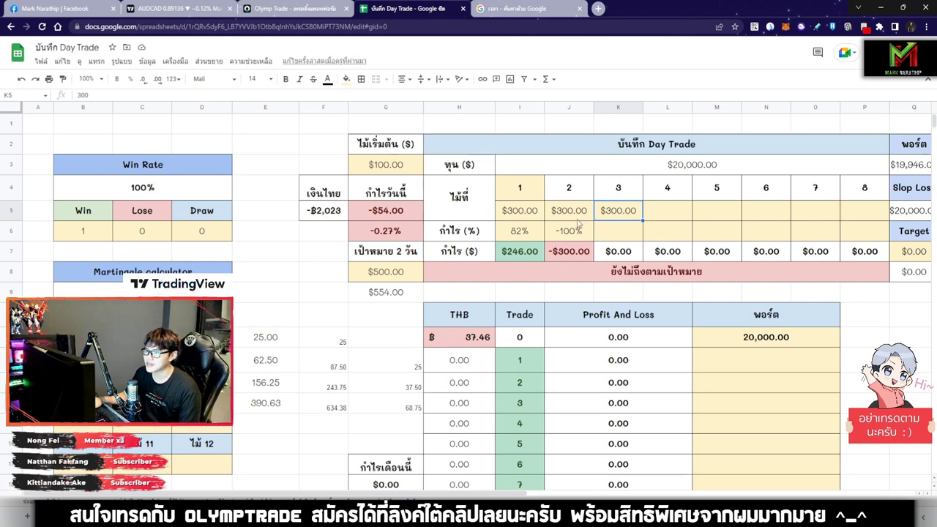
{"action": "left_click", "coordinate": [615, 239]}
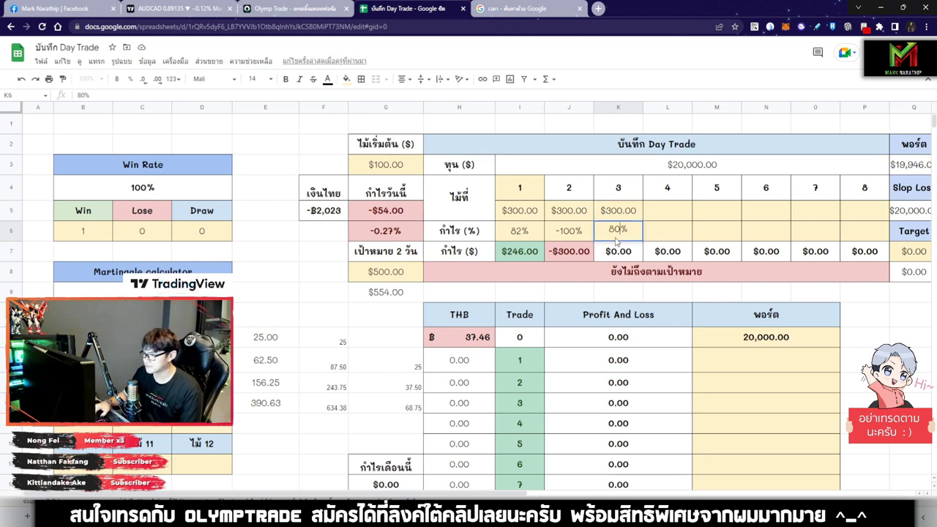
{"action": "key", "text": "Return"}
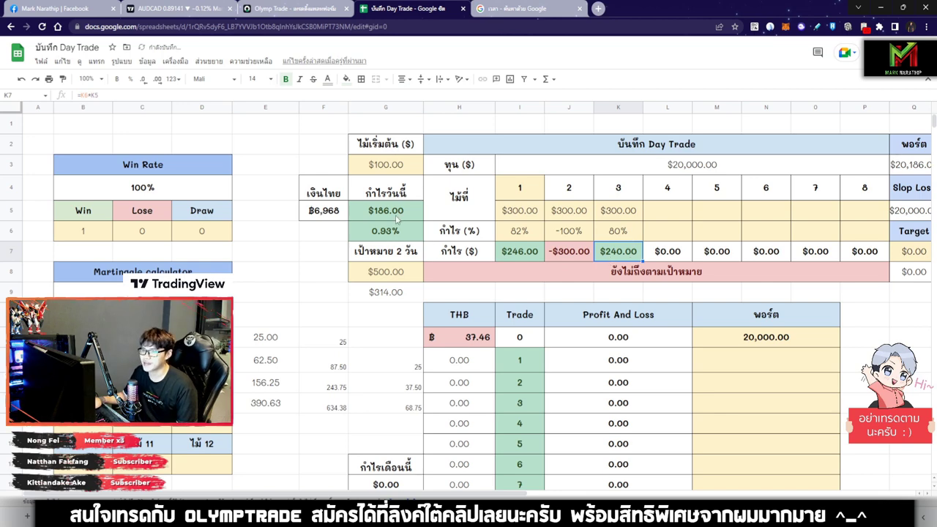
{"action": "left_click", "coordinate": [613, 229]}
{"action": "key", "text": "Delete"}
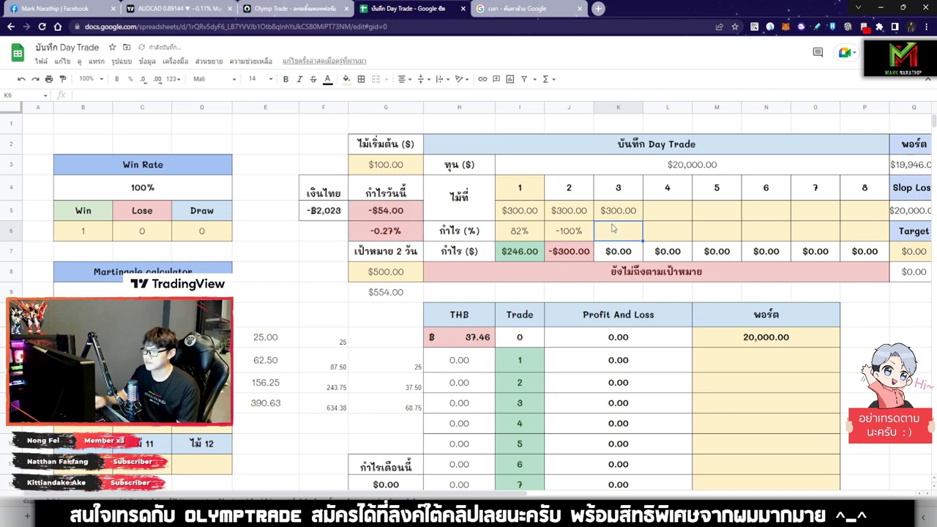
{"action": "left_click", "coordinate": [387, 210]}
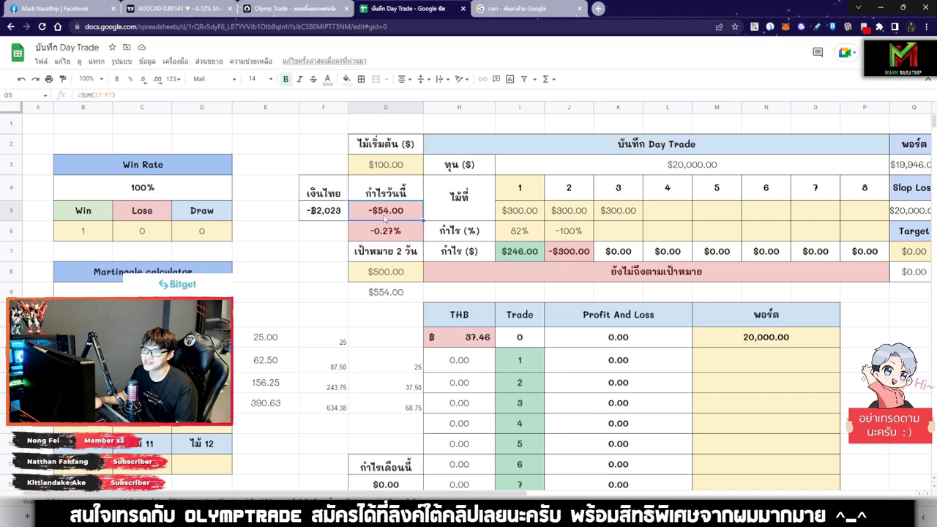
{"action": "left_click", "coordinate": [296, 8]}
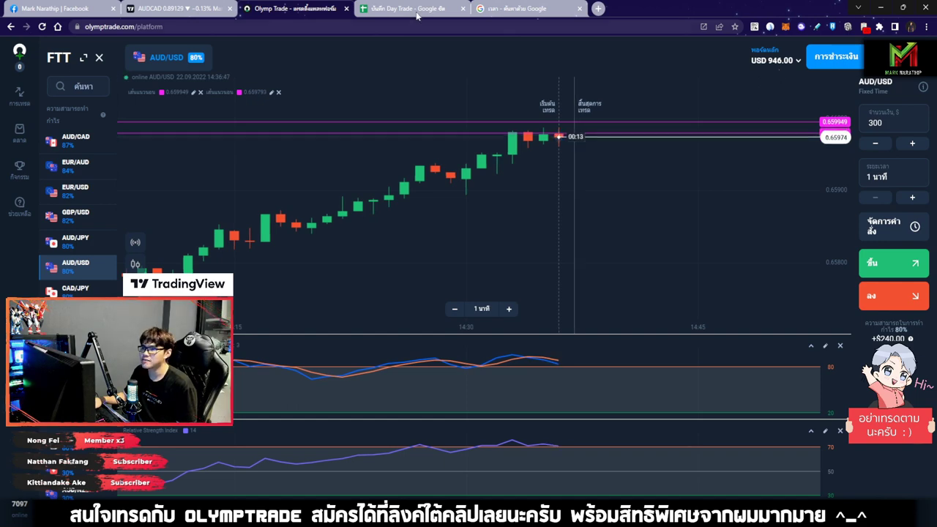
Enter 80% again as trade 3's profit to illustrate the day's total in the spreadsheet, then clear the entry
{"action": "key", "text": "ctrl+Tab"}
{"action": "left_click", "coordinate": [604, 236]}
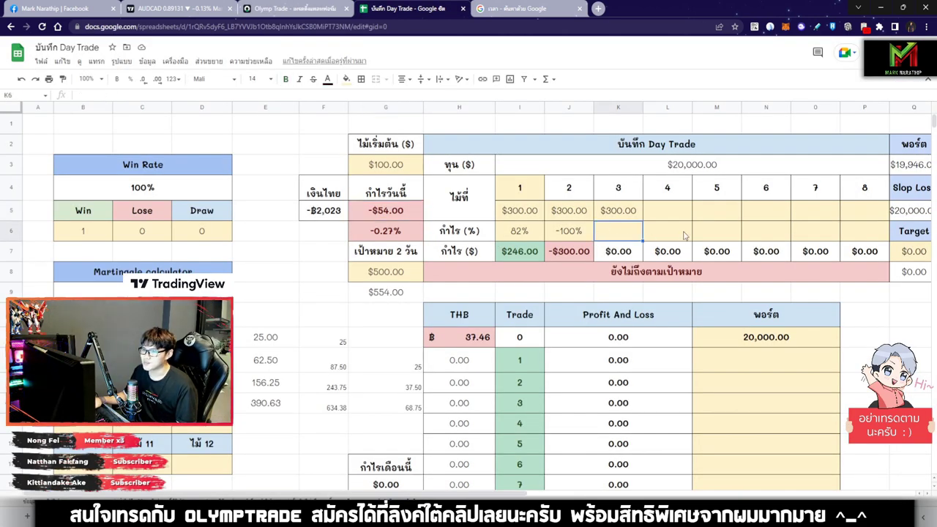
{"action": "key", "text": "Return"}
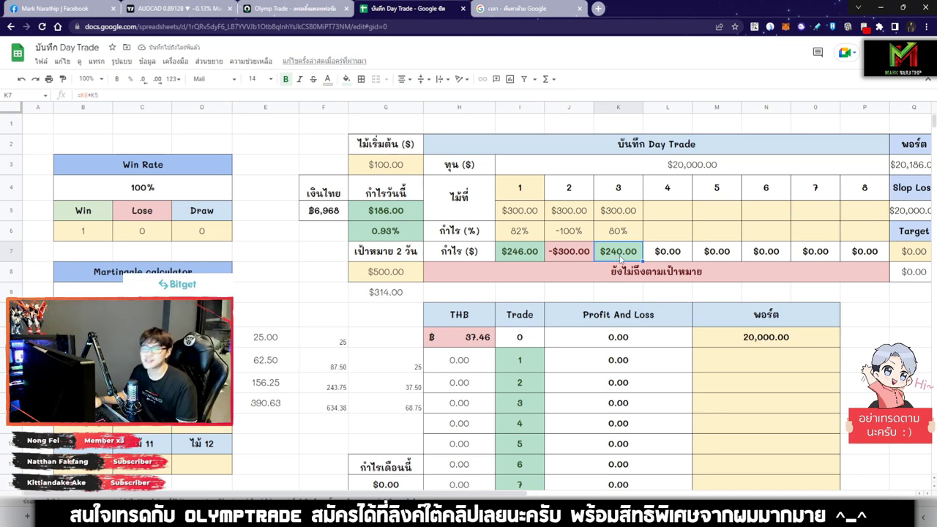
{"action": "left_click", "coordinate": [393, 214]}
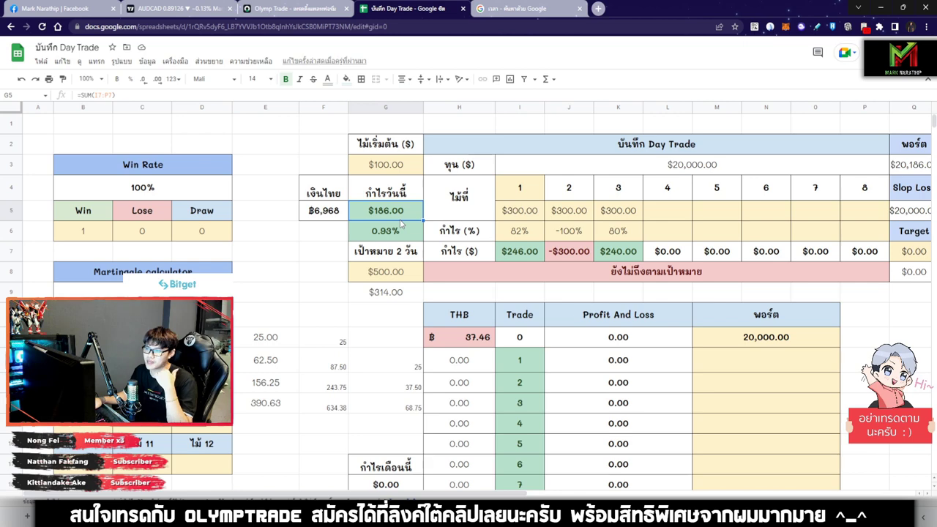
{"action": "scroll", "coordinate": [399, 202], "scroll_direction": "down", "scroll_amount": 1}
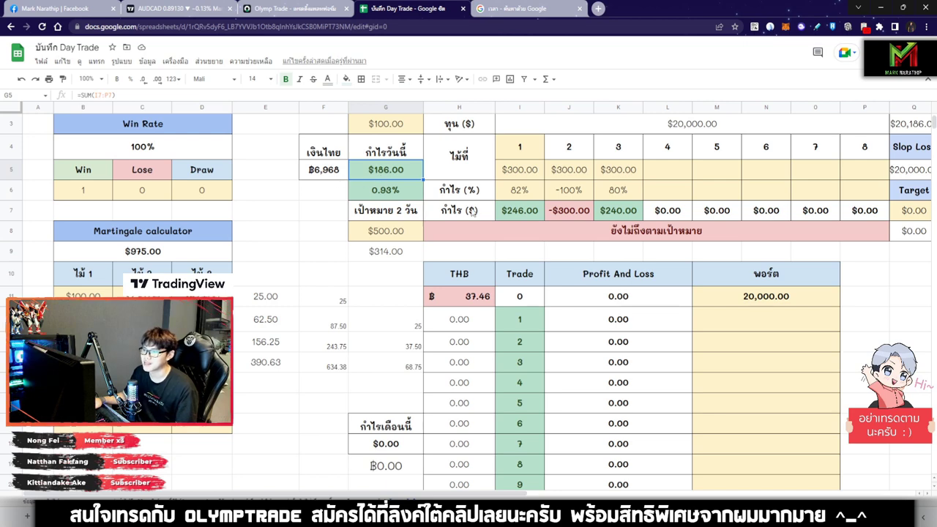
{"action": "scroll", "coordinate": [439, 216], "scroll_direction": "up", "scroll_amount": 1}
{"action": "left_click", "coordinate": [624, 233]}
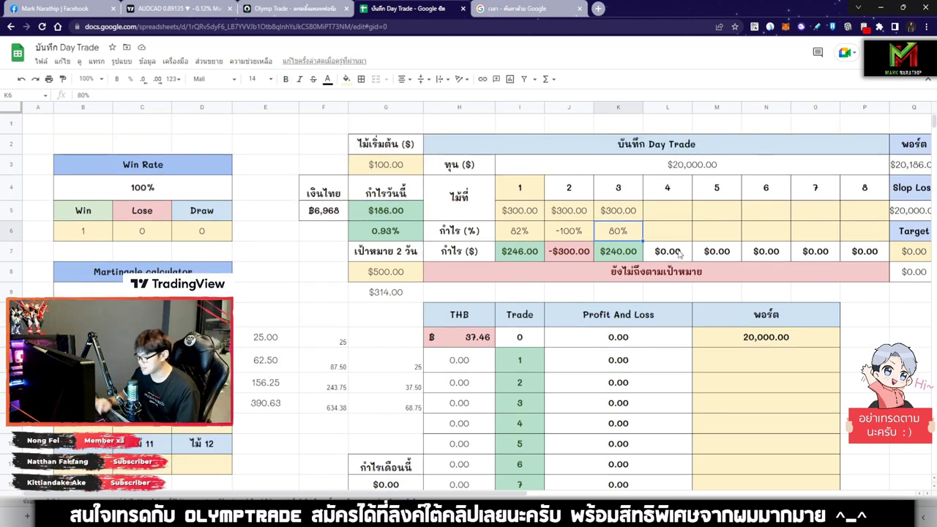
{"action": "key", "text": "Delete"}
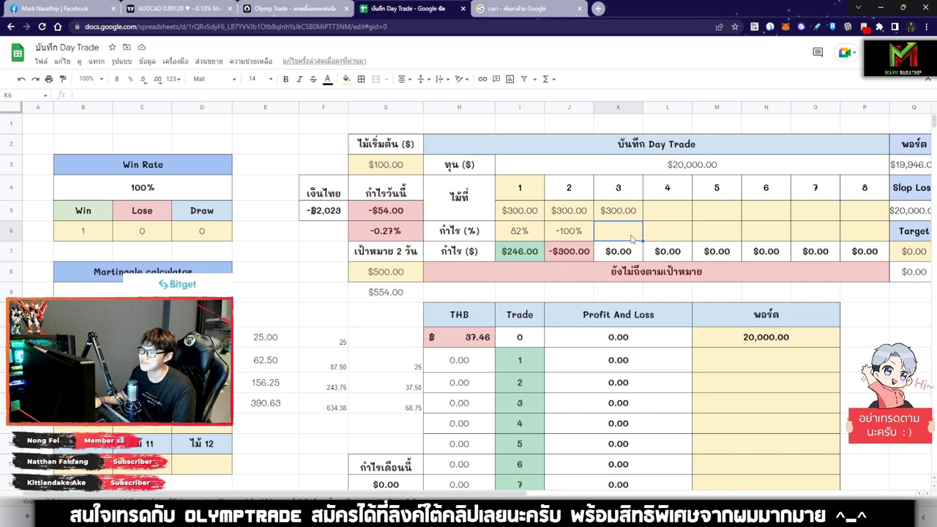
Return to Olymp Trade and examine AUD/USD's wider price history around the two horizontal levels
{"action": "left_click", "coordinate": [314, 13]}
{"action": "scroll", "coordinate": [648, 160], "scroll_direction": "down", "scroll_amount": 3}
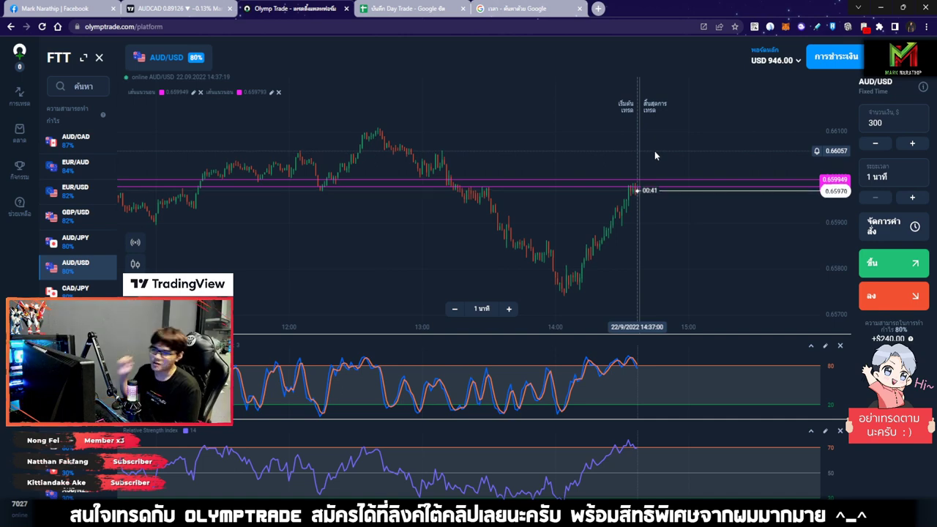
{"action": "scroll", "coordinate": [656, 150], "scroll_direction": "down", "scroll_amount": 2}
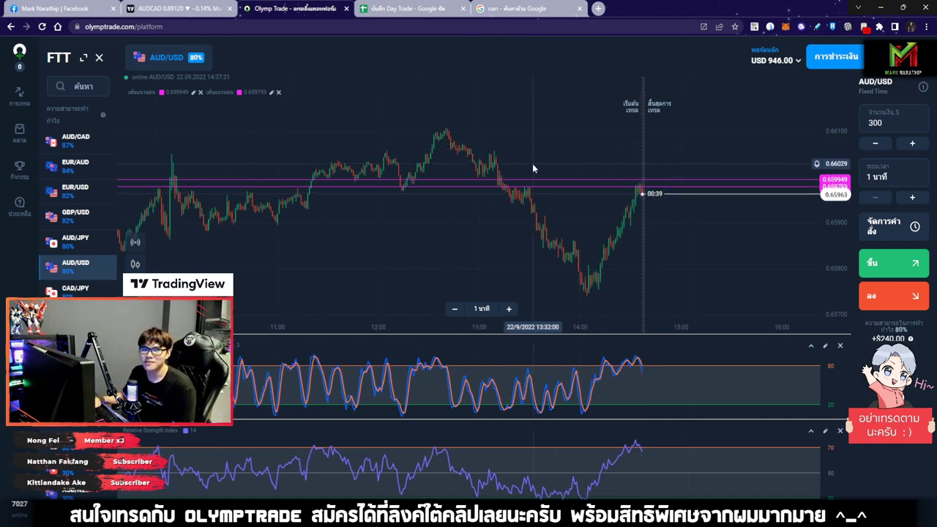
{"action": "scroll", "coordinate": [442, 150], "scroll_direction": "down", "scroll_amount": 1}
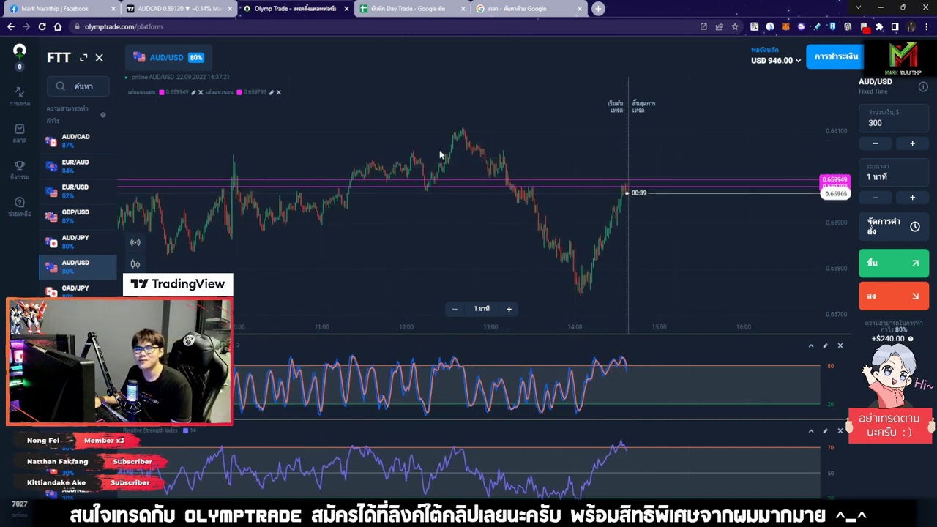
Browse the currency pair charts, including CAD/JPY, EUR/JPY, EUR/GBP and GBP/AUD, for the next trade setup
{"action": "left_click", "coordinate": [91, 141]}
{"action": "left_click", "coordinate": [78, 165]}
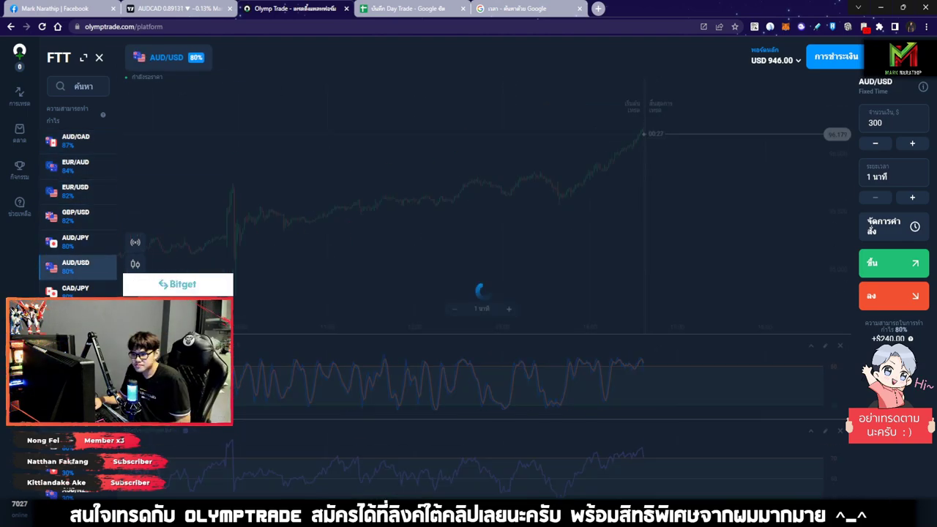
{"action": "left_click", "coordinate": [77, 214]}
{"action": "left_click", "coordinate": [76, 239]}
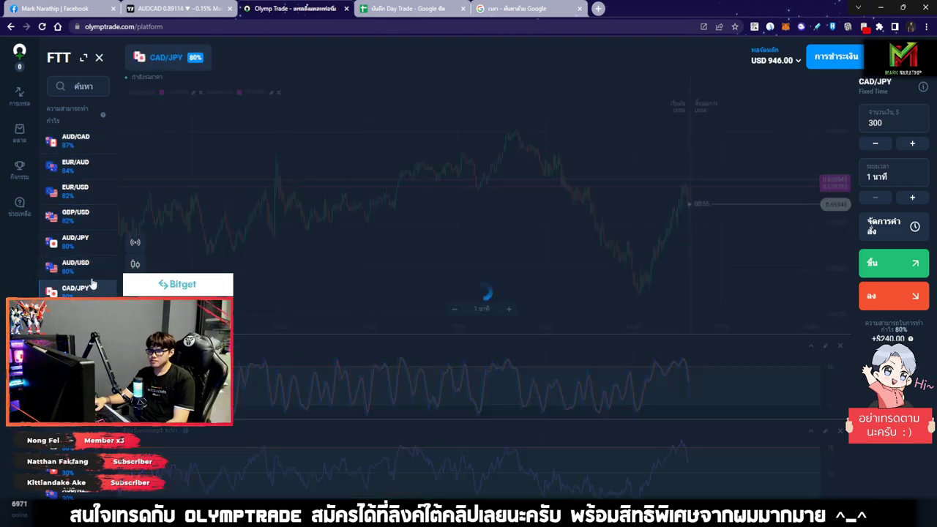
{"action": "left_click", "coordinate": [75, 264]}
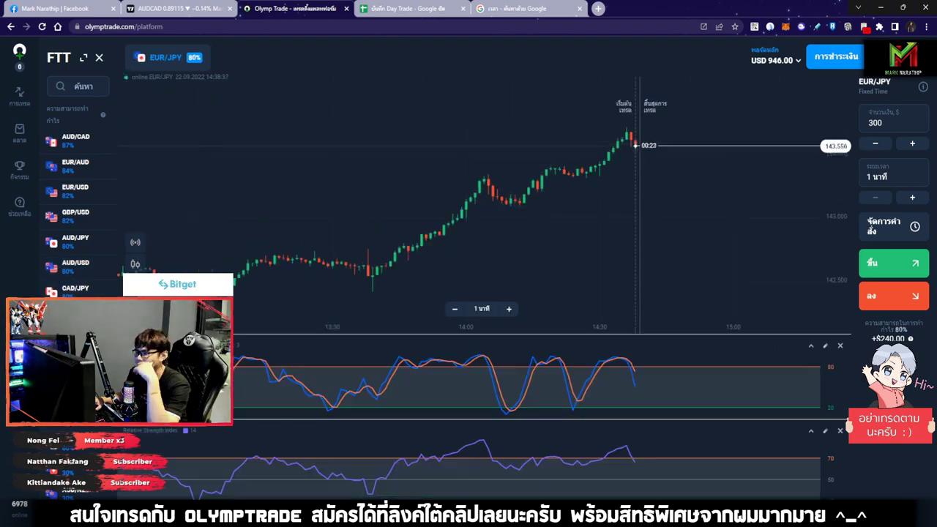
{"action": "left_click", "coordinate": [80, 167]}
{"action": "left_click", "coordinate": [87, 186]}
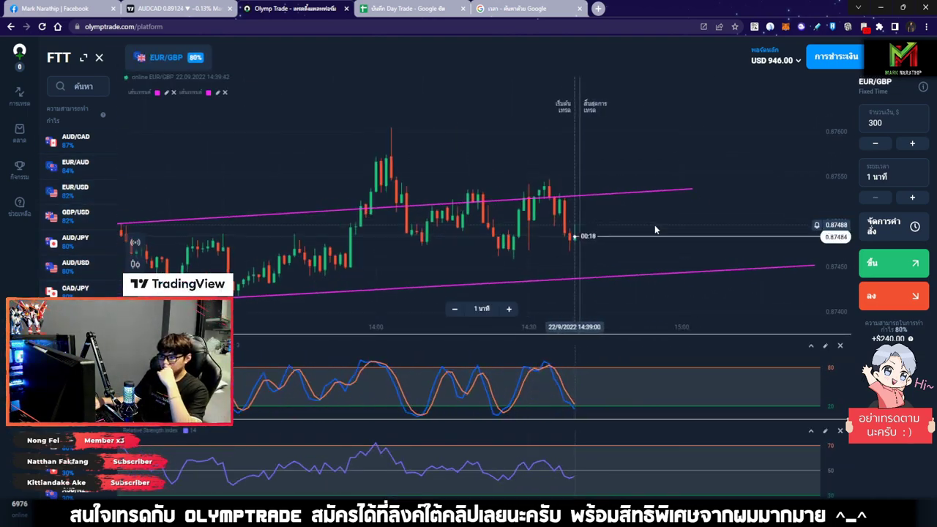
{"action": "left_click", "coordinate": [80, 189]}
{"action": "left_click", "coordinate": [88, 216]}
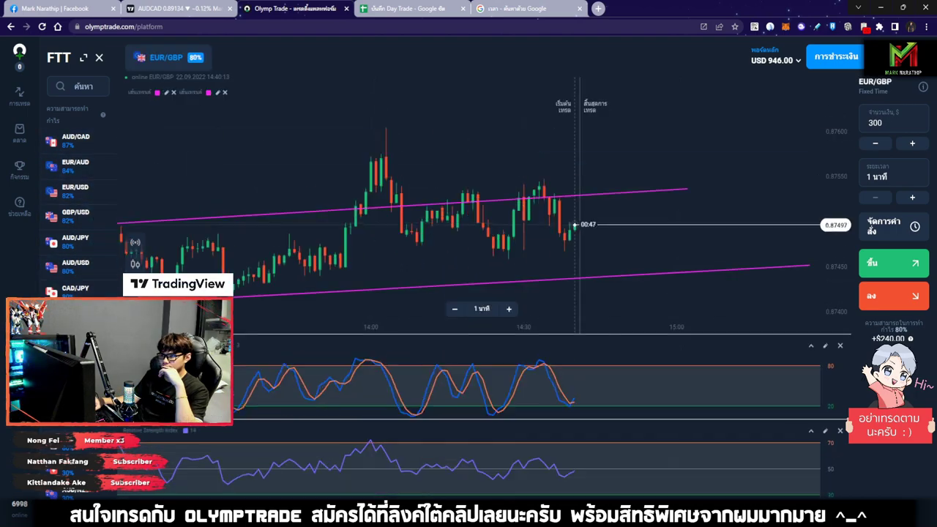
{"action": "left_click", "coordinate": [80, 240]}
{"action": "left_click", "coordinate": [77, 265]}
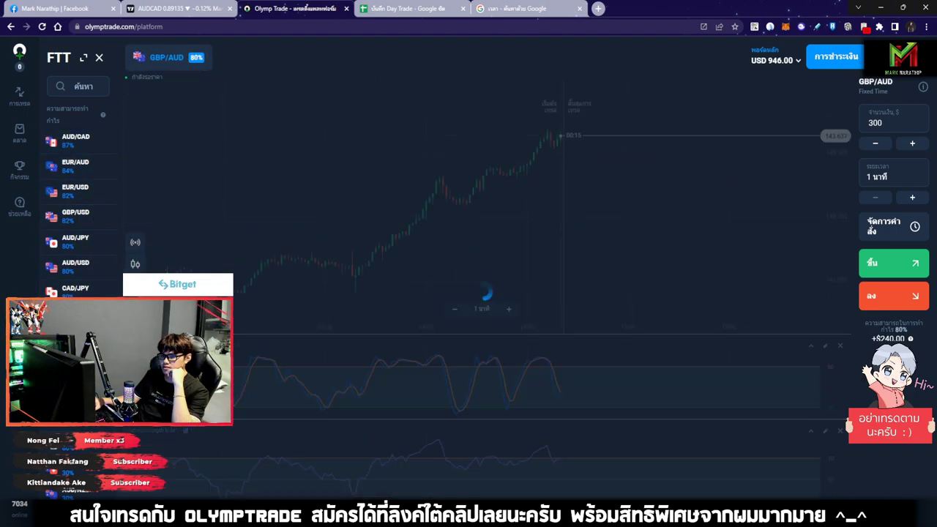
{"action": "left_click", "coordinate": [77, 287]}
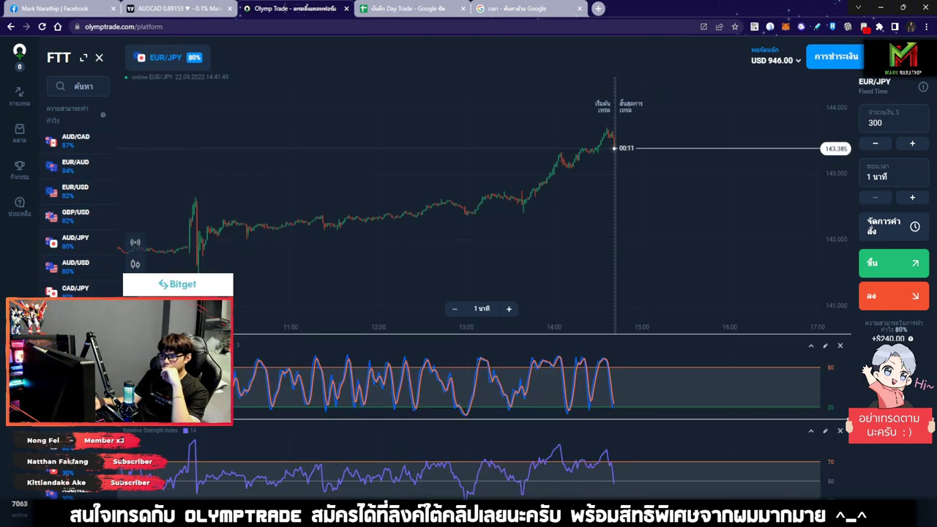
Open EUR/JPY and place a $300 upward trade lasting 1 minute on the latest candles
{"action": "left_click", "coordinate": [77, 313]}
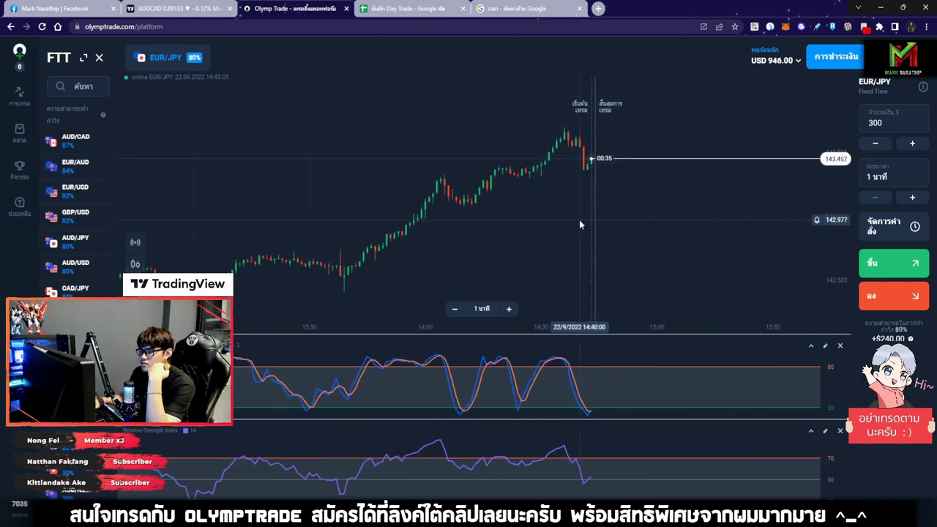
{"action": "scroll", "coordinate": [581, 242], "scroll_direction": "up", "scroll_amount": 3}
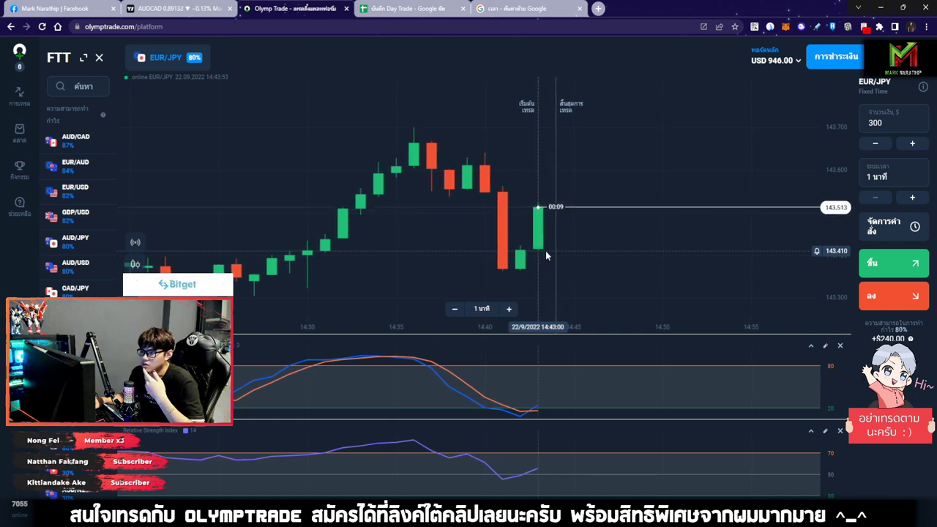
{"action": "left_click_drag", "start_coordinate": [546, 251], "coordinate": [573, 251]}
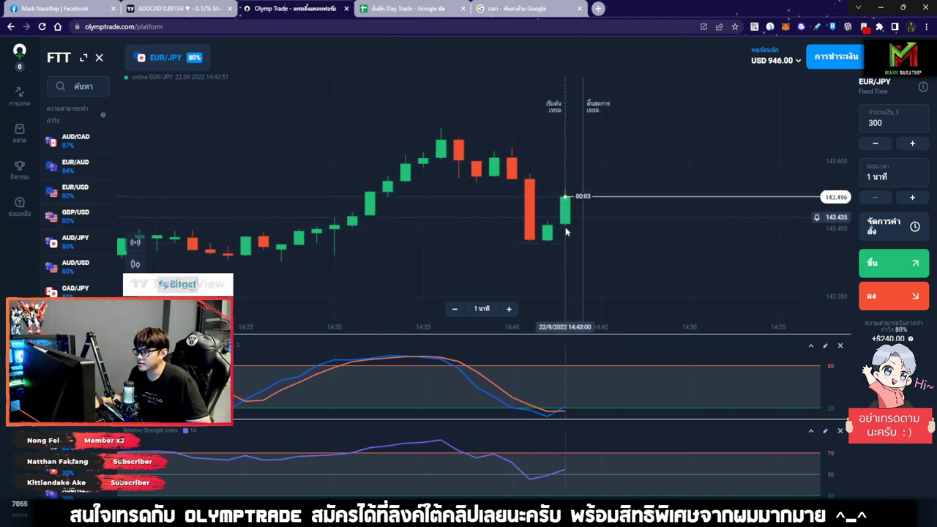
{"action": "left_click", "coordinate": [901, 262]}
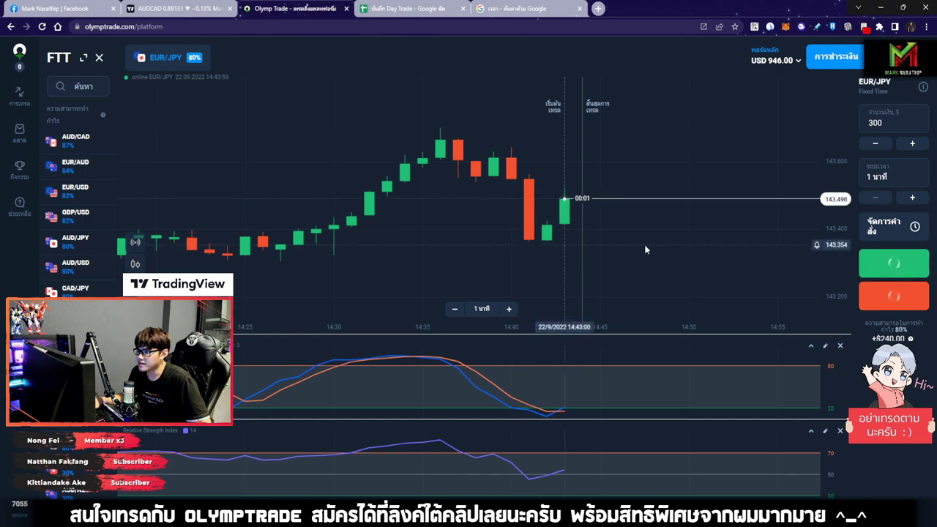
{"action": "scroll", "coordinate": [588, 208], "scroll_direction": "up", "scroll_amount": 2}
{"action": "scroll", "coordinate": [587, 214], "scroll_direction": "up", "scroll_amount": 1}
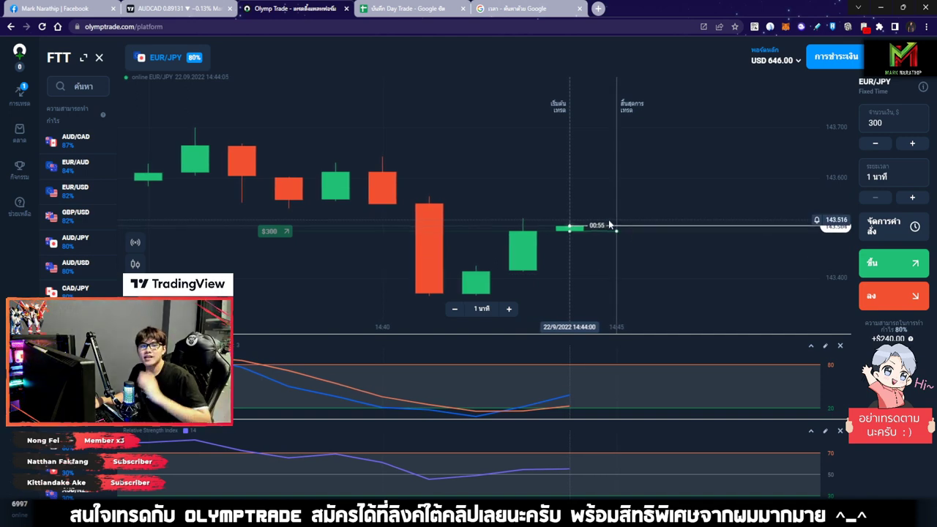
Draw a long rising arrow under EUR/JPY's wider price history to illustrate the uptrend, then clear it
{"action": "scroll", "coordinate": [616, 241], "scroll_direction": "down", "scroll_amount": 6}
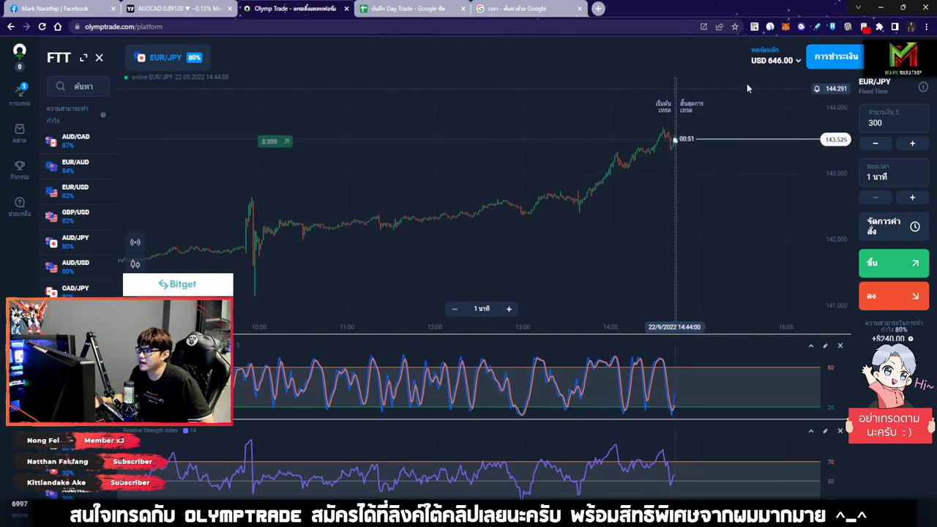
{"action": "key", "text": "ctrl+shift+d"}
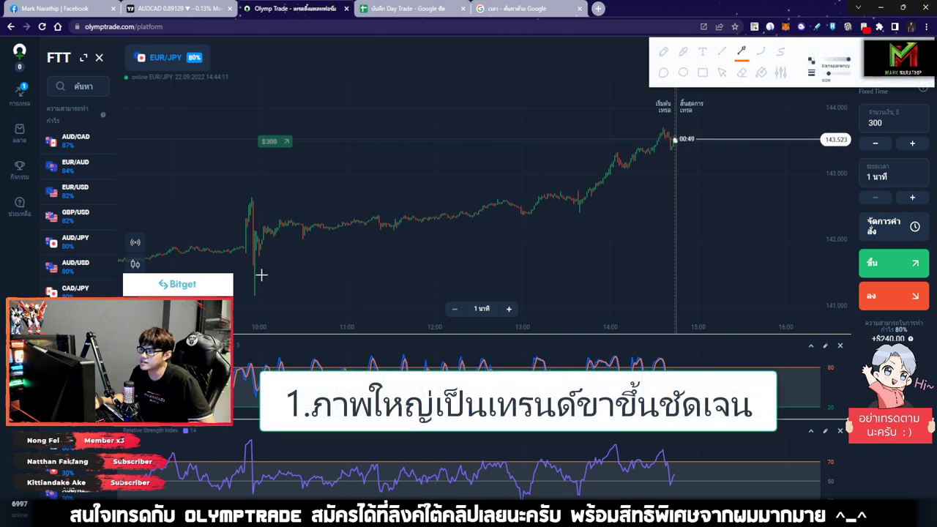
{"action": "left_click_drag", "start_coordinate": [261, 275], "coordinate": [745, 165]}
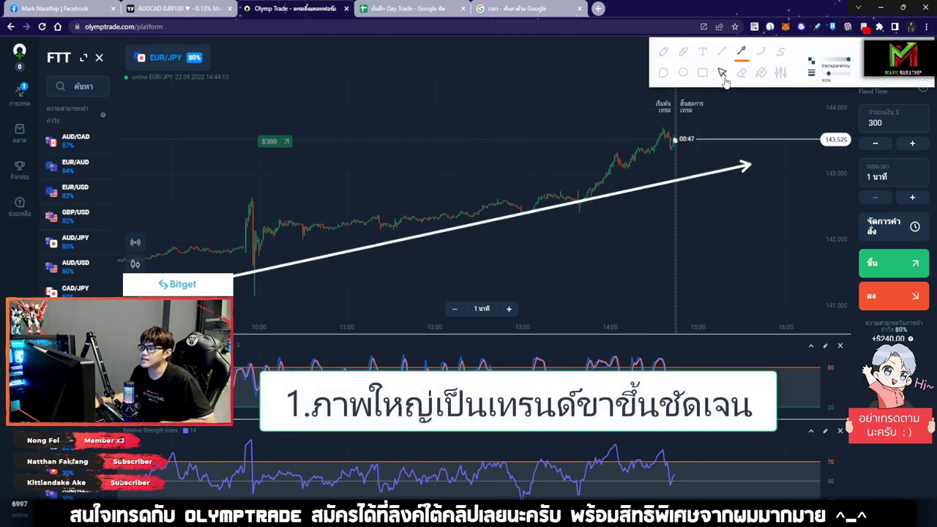
{"action": "key", "text": "ctrl+shift+d"}
Mark the recent EUR/JPY pullback with a falling arrow and draw four rising arrows around the rebound to explain the entry
{"action": "scroll", "coordinate": [684, 187], "scroll_direction": "up", "scroll_amount": 3}
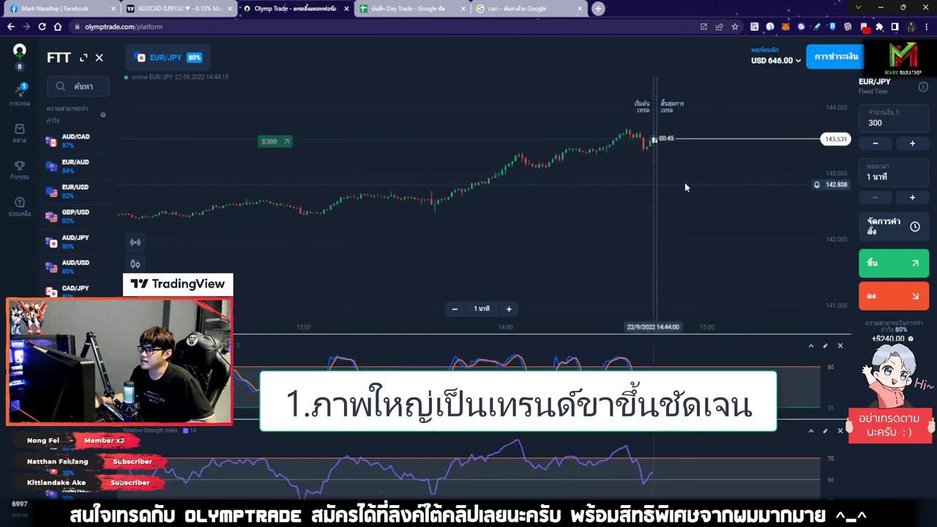
{"action": "scroll", "coordinate": [684, 187], "scroll_direction": "up", "scroll_amount": 5}
{"action": "mouse_move", "coordinate": [741, 70]}
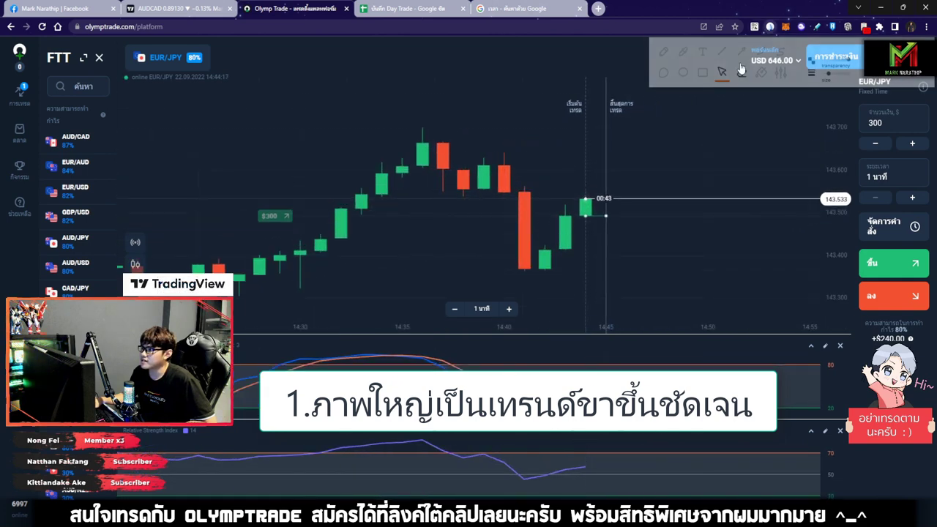
{"action": "left_click", "coordinate": [741, 51]}
{"action": "left_click_drag", "start_coordinate": [531, 335], "coordinate": [732, 216]}
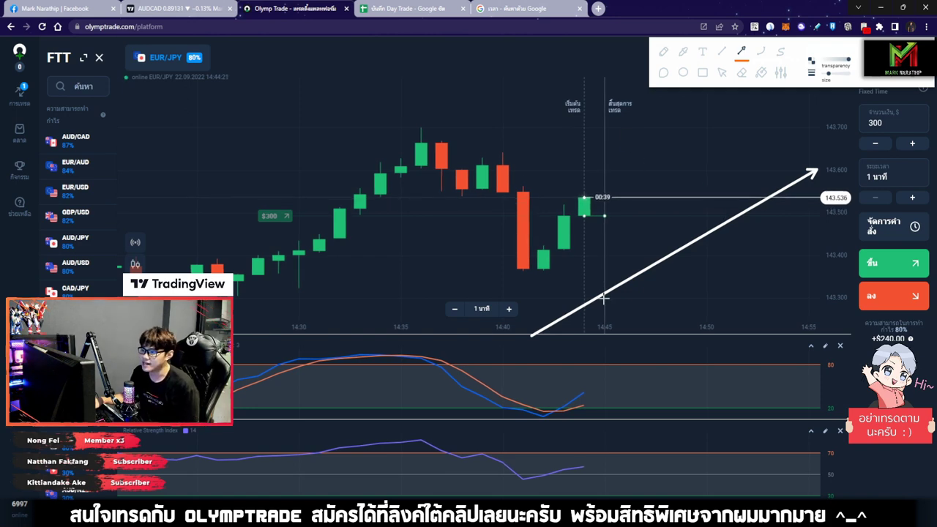
{"action": "left_click_drag", "start_coordinate": [413, 130], "coordinate": [521, 265]}
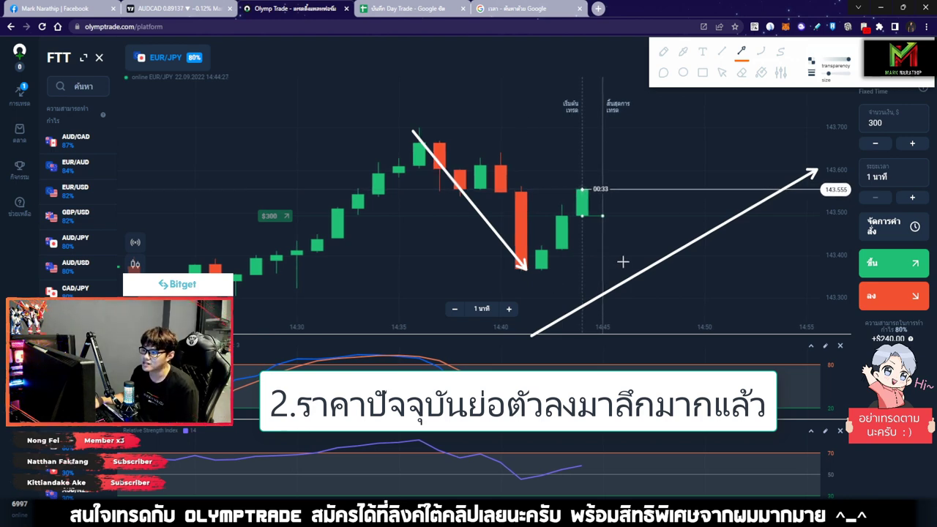
{"action": "left_click_drag", "start_coordinate": [542, 271], "coordinate": [720, 161]}
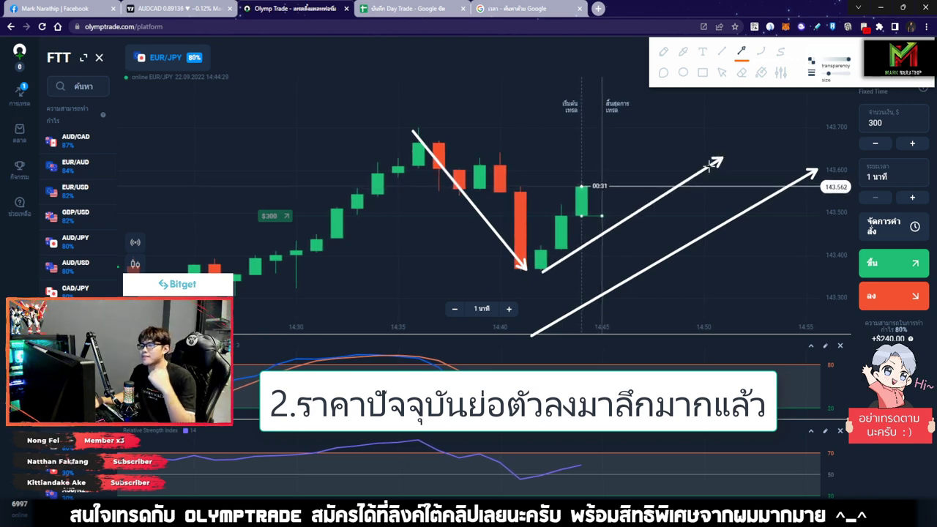
{"action": "left_click_drag", "start_coordinate": [547, 349], "coordinate": [827, 186]}
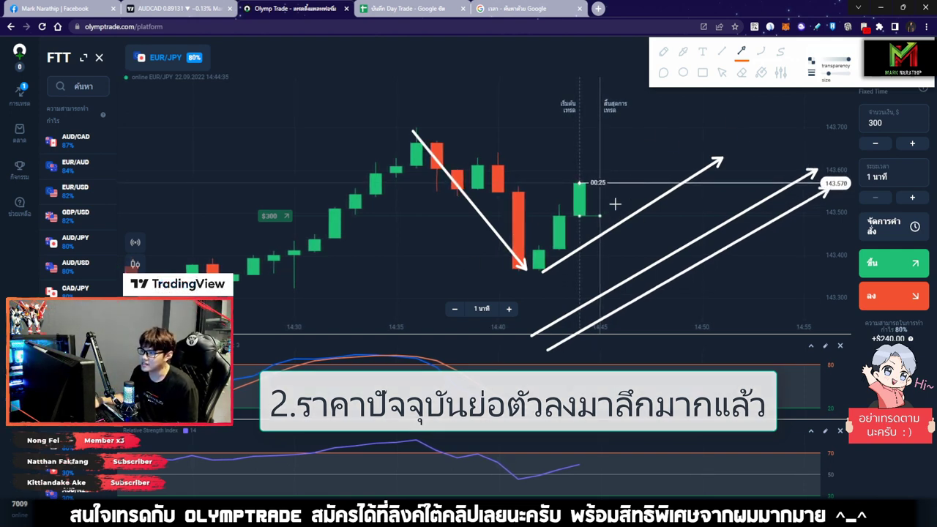
{"action": "left_click_drag", "start_coordinate": [609, 212], "coordinate": [690, 132]}
Draw a rectangle around the latest Stochastic crossover and add four short rising arrows beneath the pullback candles
{"action": "left_click", "coordinate": [703, 72]}
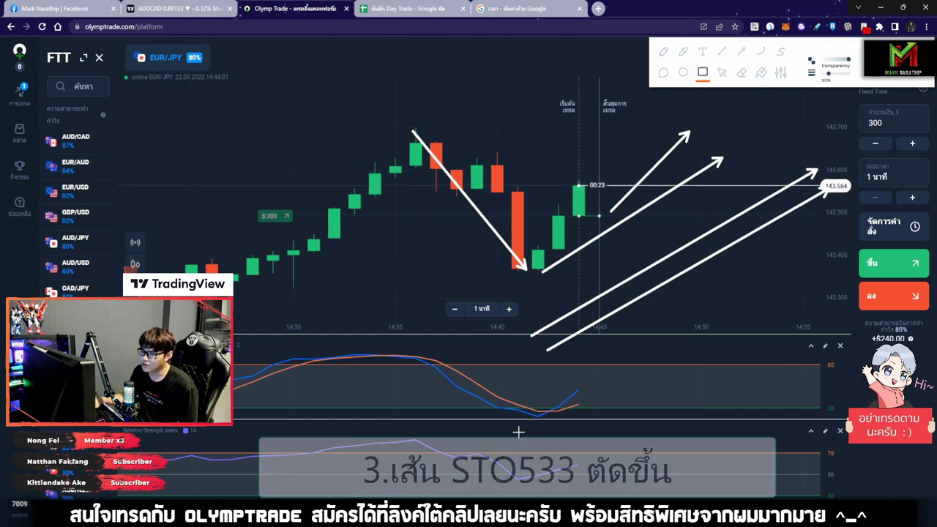
{"action": "left_click_drag", "start_coordinate": [518, 433], "coordinate": [588, 379]}
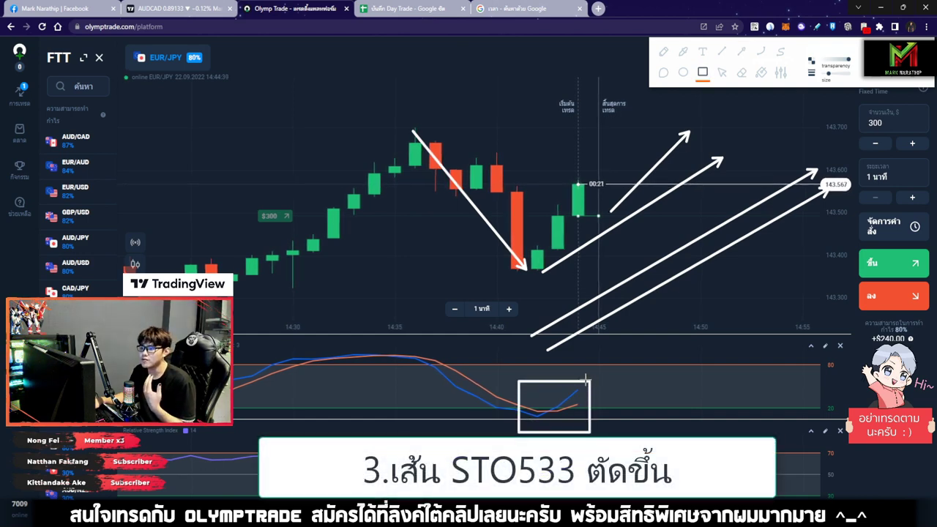
{"action": "left_click", "coordinate": [742, 52]}
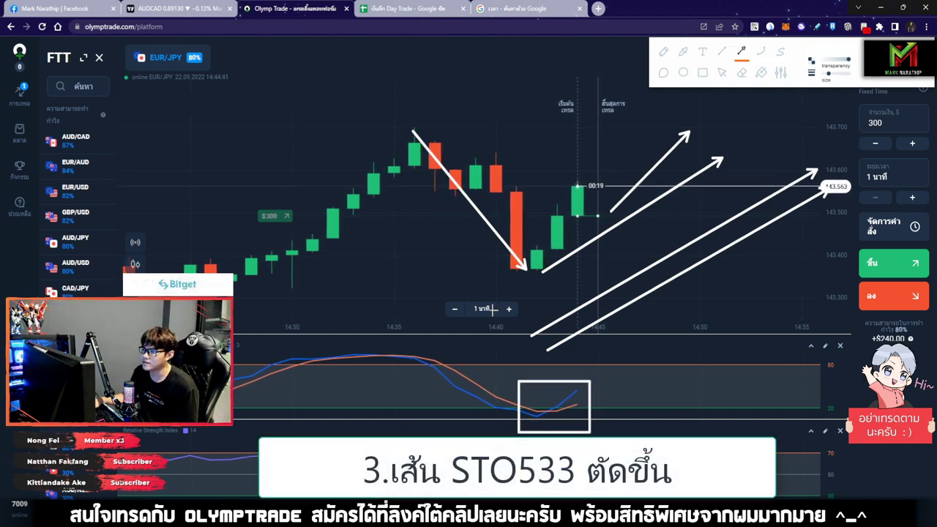
{"action": "left_click_drag", "start_coordinate": [357, 278], "coordinate": [454, 204]}
{"action": "left_click_drag", "start_coordinate": [403, 285], "coordinate": [469, 228]}
{"action": "left_click_drag", "start_coordinate": [441, 301], "coordinate": [490, 258]}
{"action": "left_click_drag", "start_coordinate": [467, 323], "coordinate": [514, 284]}
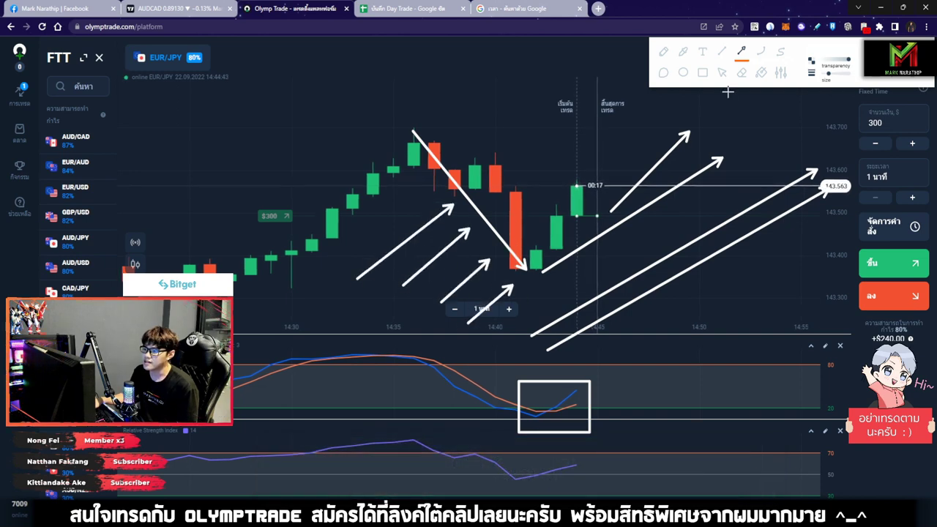
Clear all annotations from the EUR/JPY chart and check the trade's closing candles up close
{"action": "key", "text": "Escape"}
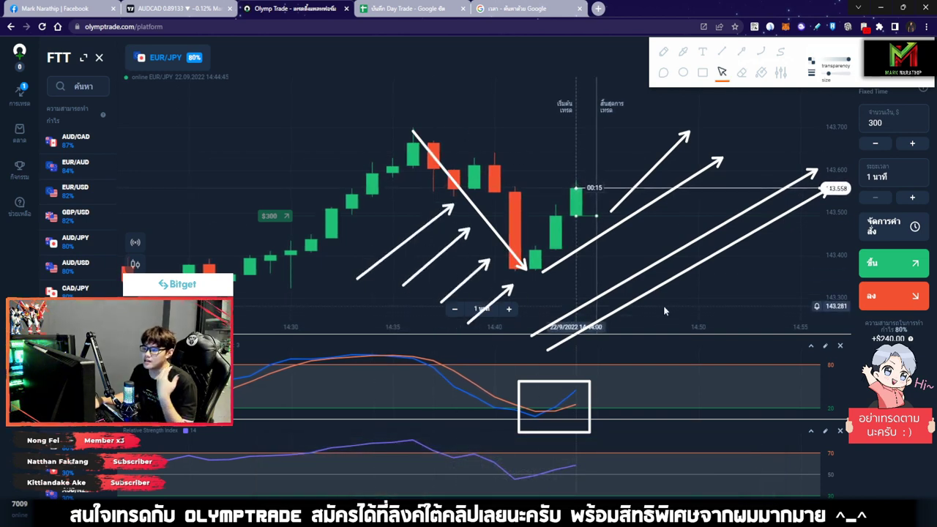
{"action": "left_click", "coordinate": [840, 68]}
{"action": "scroll", "coordinate": [629, 227], "scroll_direction": "up", "scroll_amount": 4}
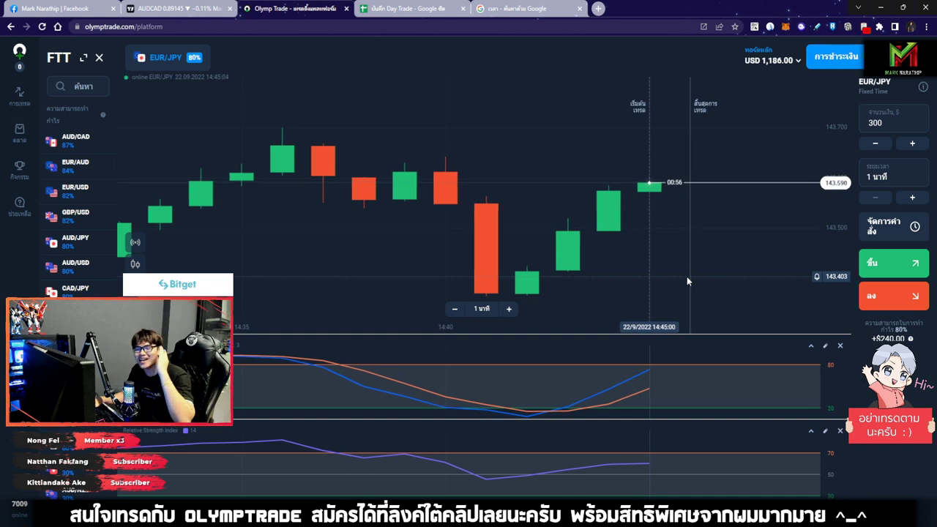
Switch to the Day Trade spreadsheet and record trade 3's profit as 80%
{"action": "key", "text": "ctrl+Tab"}
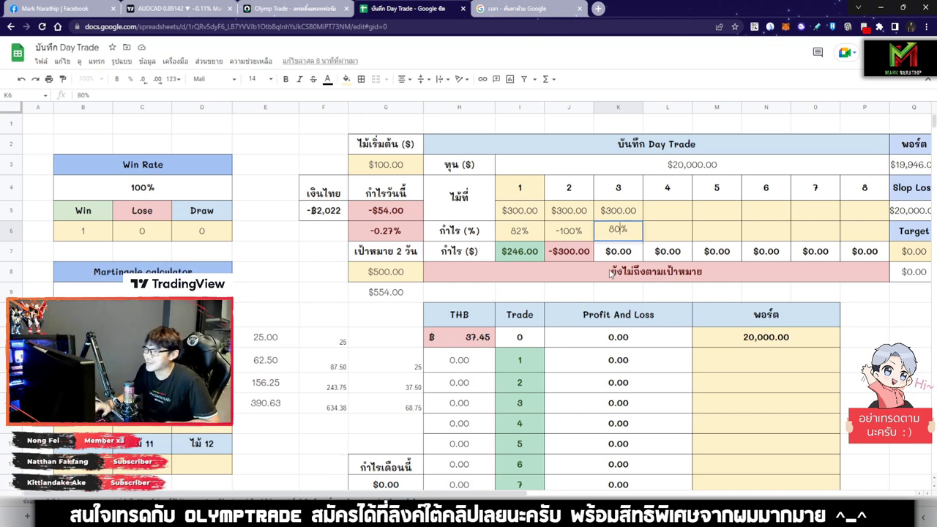
{"action": "type", "text": "80"}
{"action": "key", "text": "Return"}
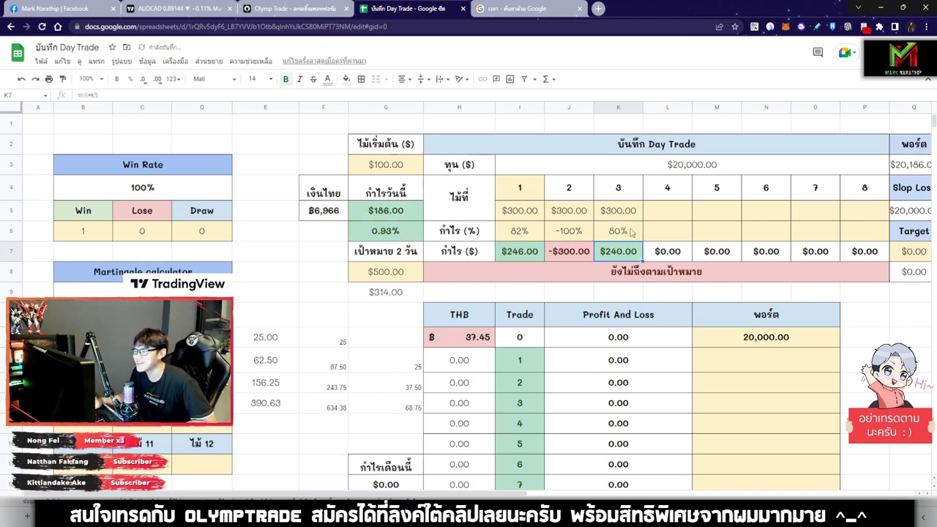
{"action": "left_click", "coordinate": [630, 232]}
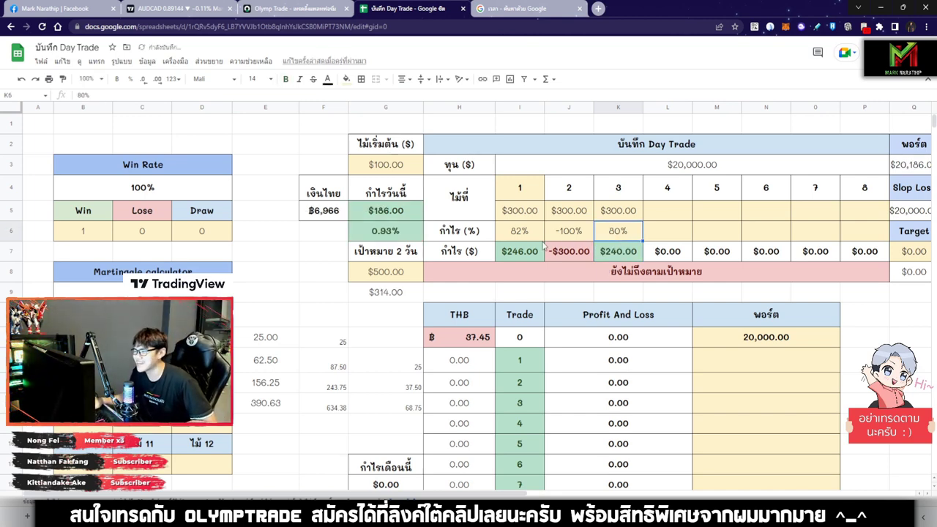
Compare the Olymp Trade account balance with the day's profit in the spreadsheet, then select trade 4's profit percentage cell
{"action": "left_click", "coordinate": [292, 8]}
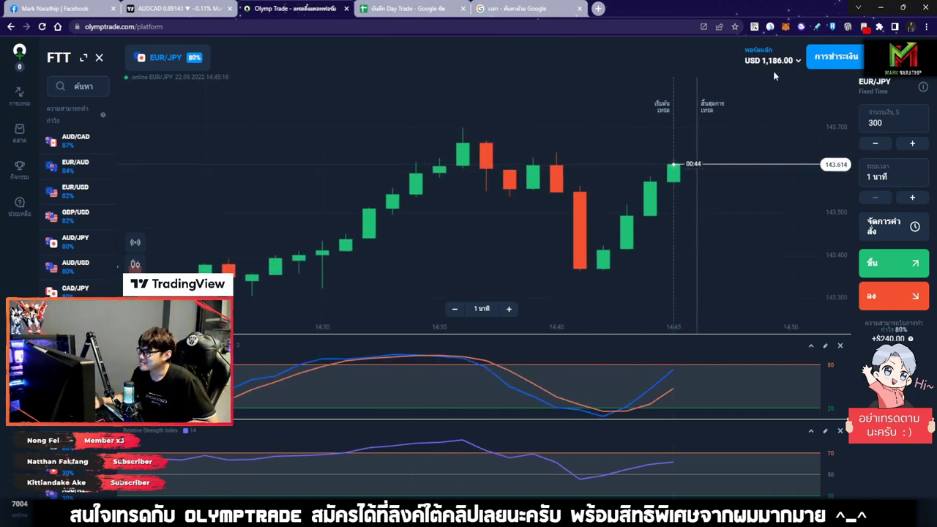
{"action": "left_click", "coordinate": [406, 7]}
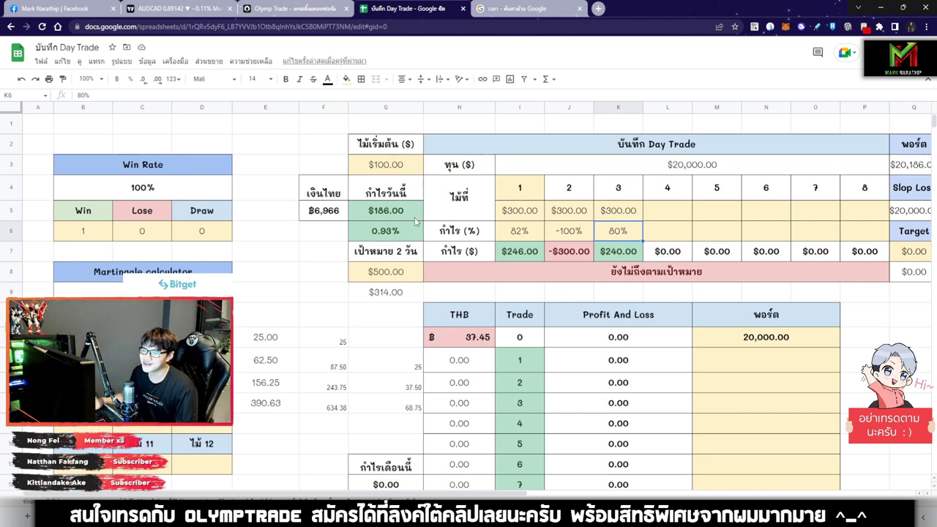
{"action": "left_click", "coordinate": [382, 215]}
{"action": "left_click", "coordinate": [302, 9]}
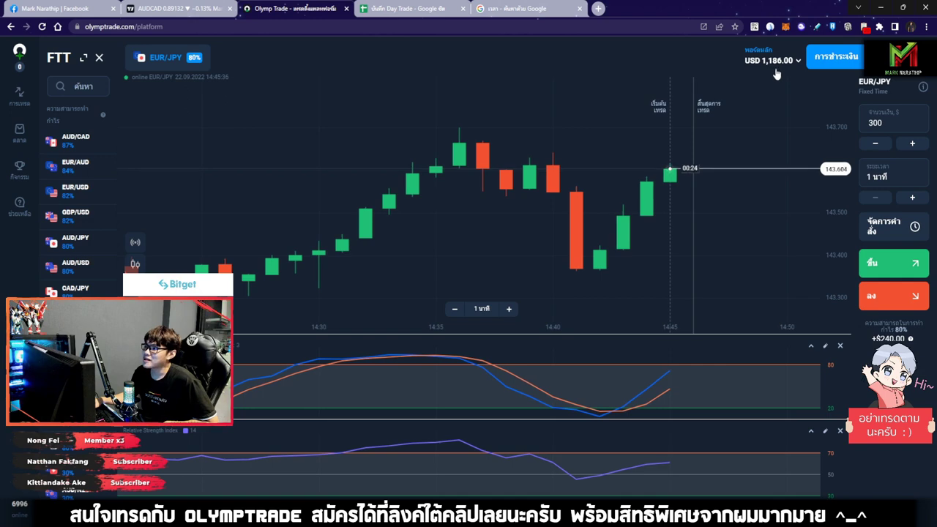
{"action": "key", "text": "ctrl+Tab"}
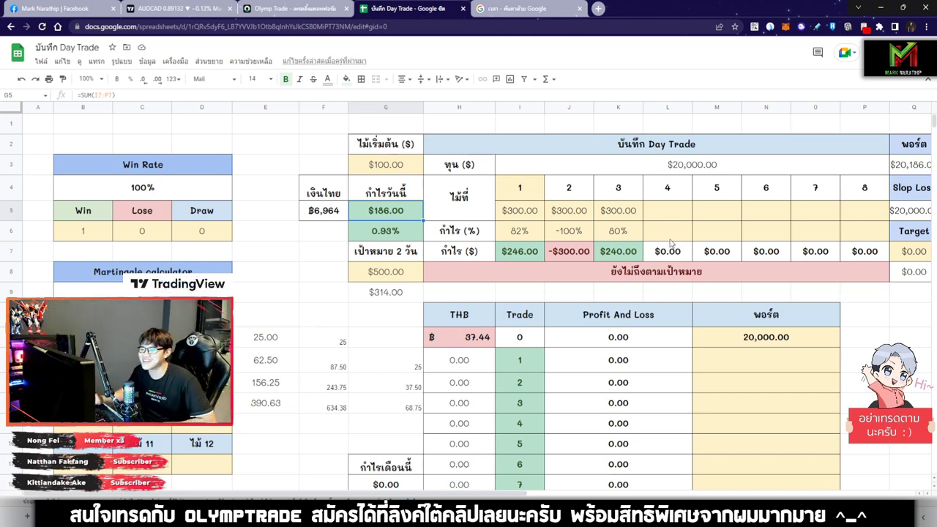
{"action": "left_click", "coordinate": [666, 232]}
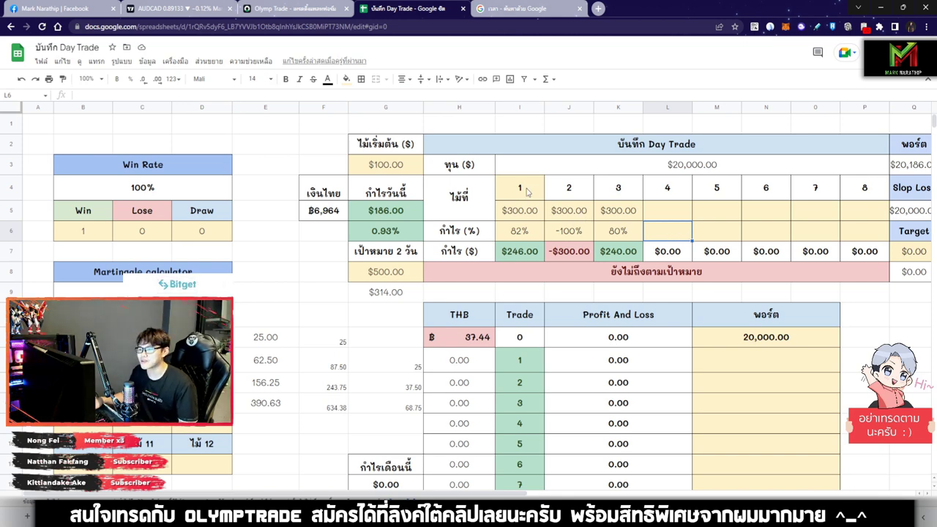
Review the recorded columns of trades 1 to 3, selecting them together and then each one from trade number to dollar profit
{"action": "left_click_drag", "start_coordinate": [527, 192], "coordinate": [617, 254]}
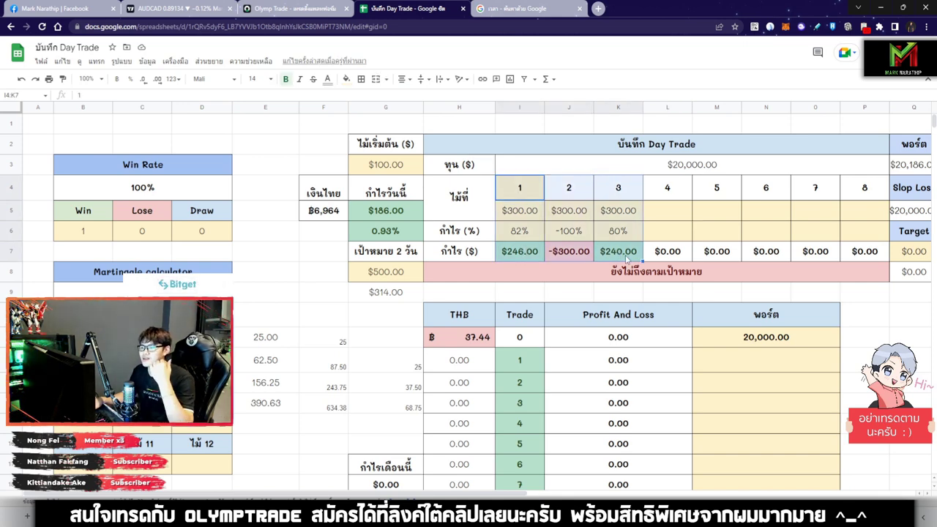
{"action": "left_click_drag", "start_coordinate": [519, 188], "coordinate": [517, 256]}
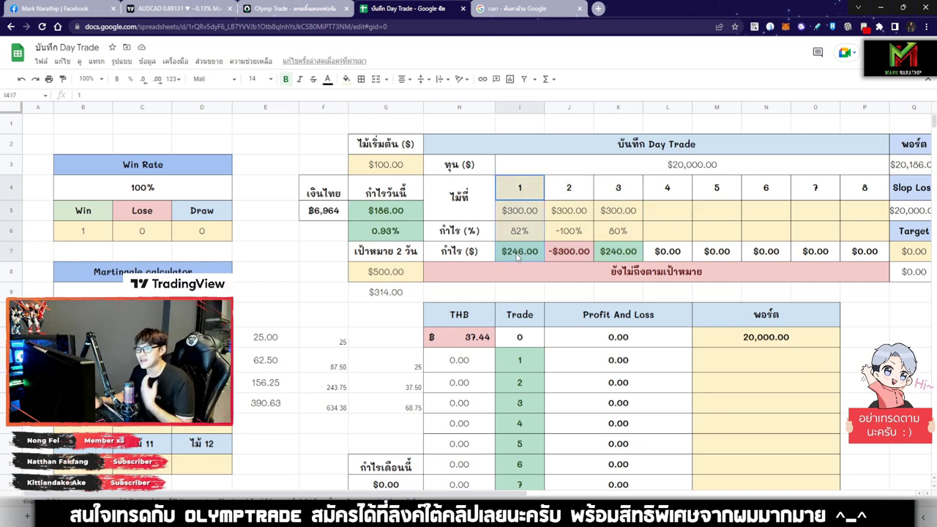
{"action": "left_click_drag", "start_coordinate": [568, 189], "coordinate": [565, 253]}
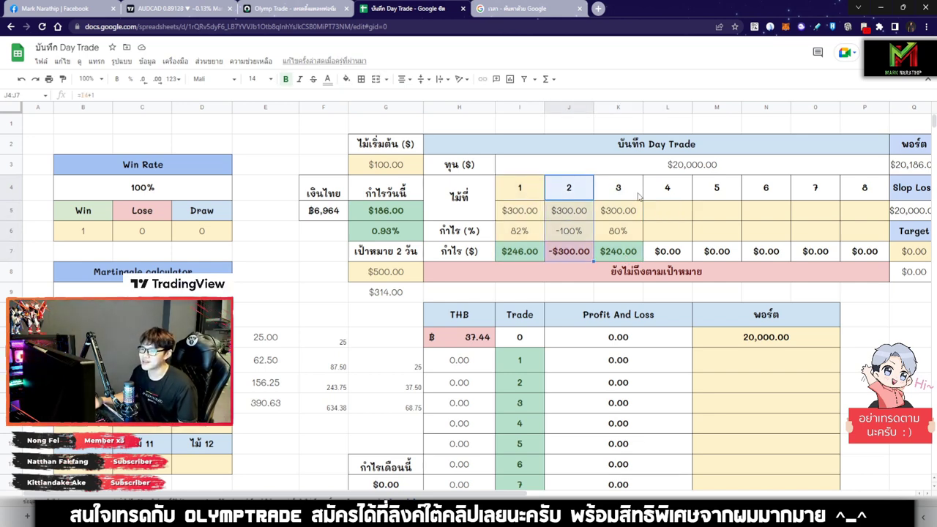
{"action": "left_click_drag", "start_coordinate": [635, 193], "coordinate": [621, 251]}
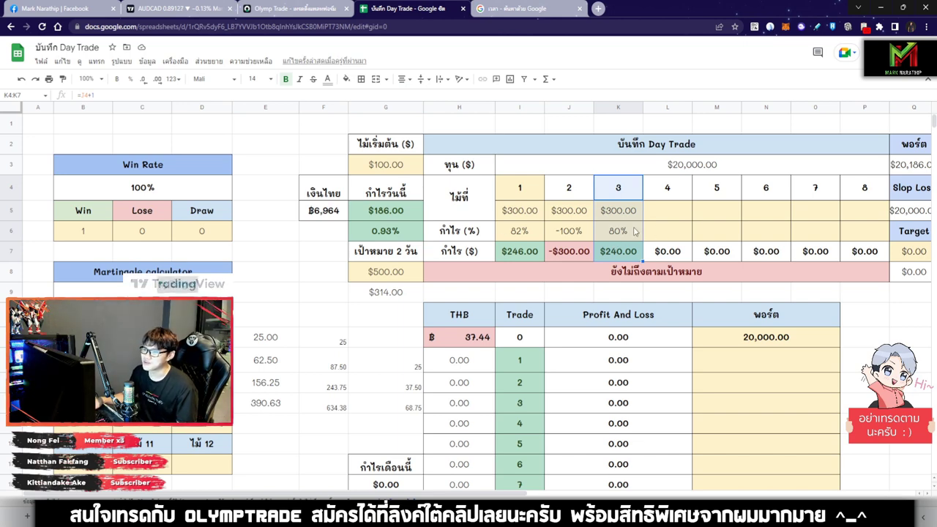
Compare today's dollar profit with its Thai baht equivalent
{"action": "left_click", "coordinate": [390, 212]}
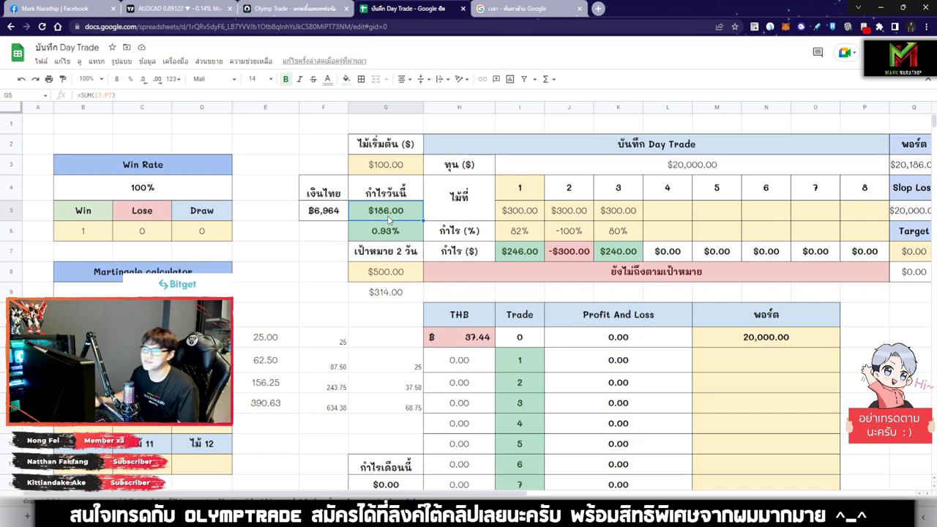
{"action": "left_click", "coordinate": [316, 214]}
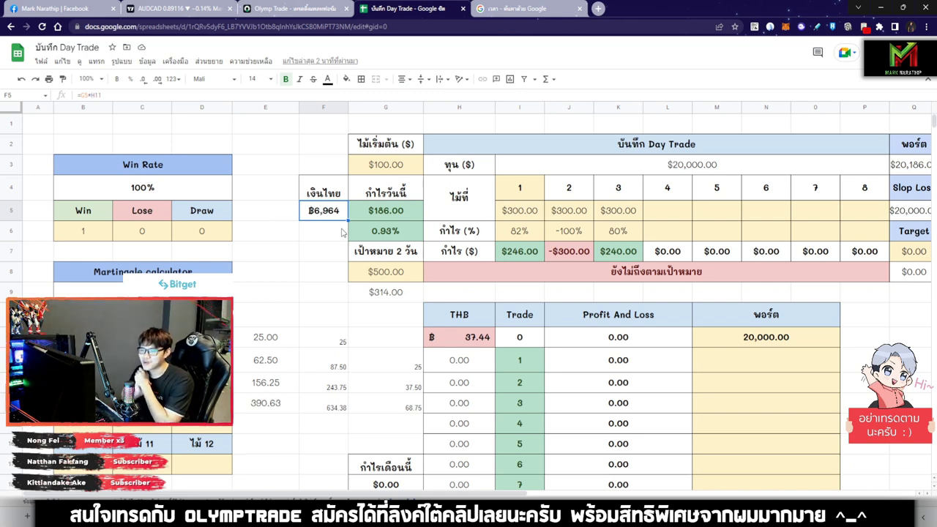
{"action": "left_click", "coordinate": [387, 218]}
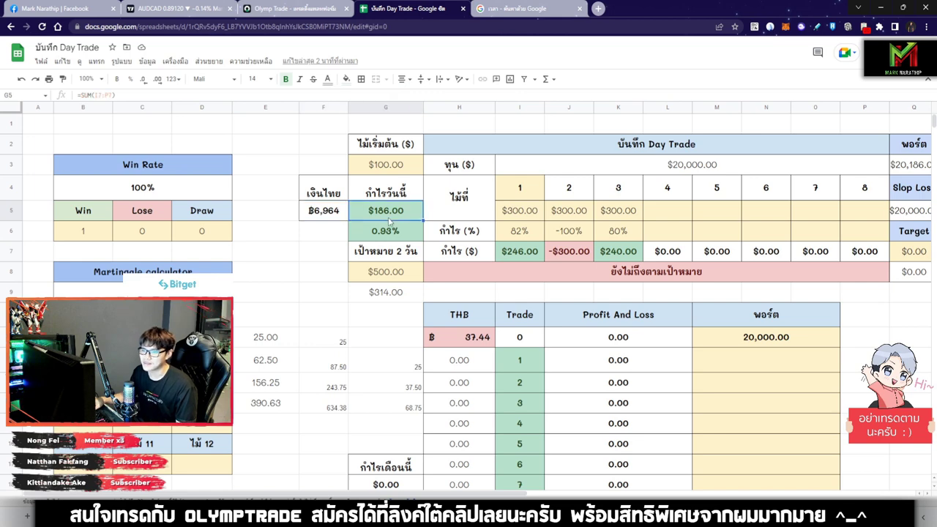
{"action": "left_click", "coordinate": [328, 222]}
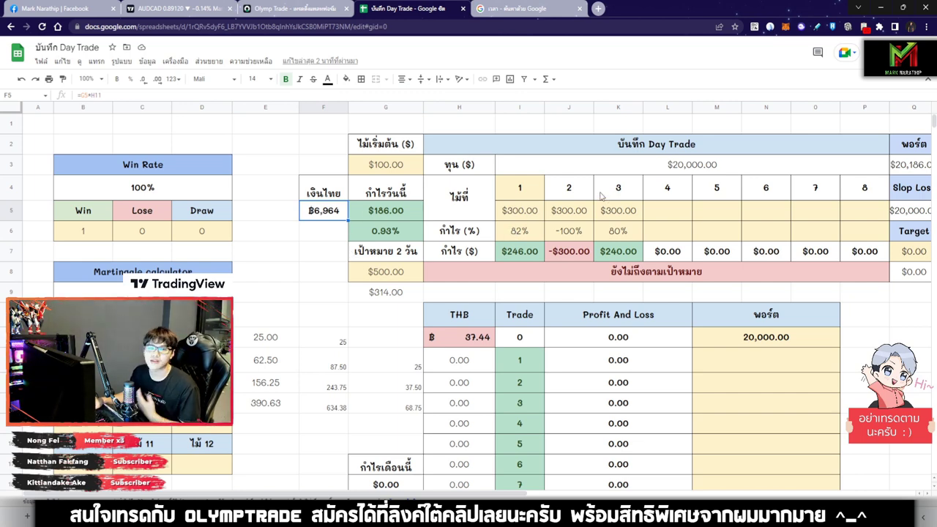
Switch to the Google time search, refresh the page and highlight the current time
{"action": "left_click", "coordinate": [552, 12]}
{"action": "key", "text": "F5"}
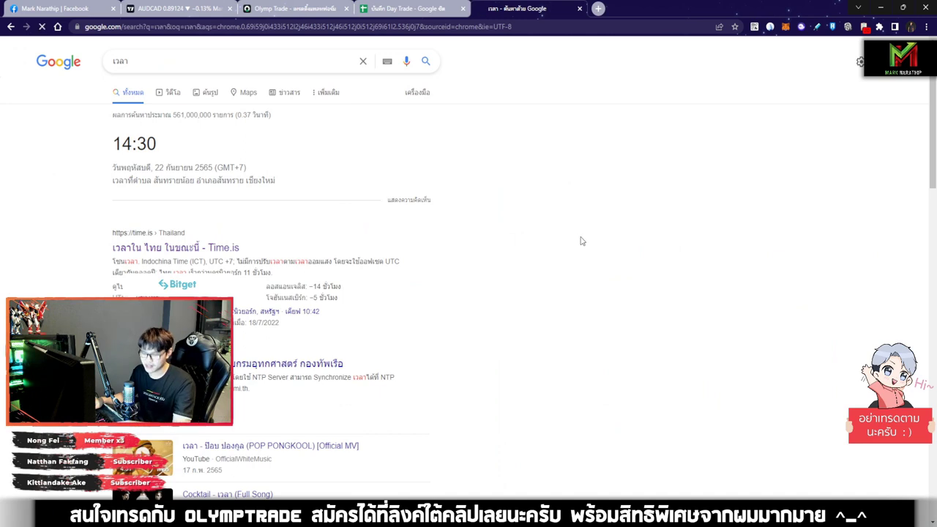
{"action": "left_click_drag", "start_coordinate": [168, 152], "coordinate": [77, 147]}
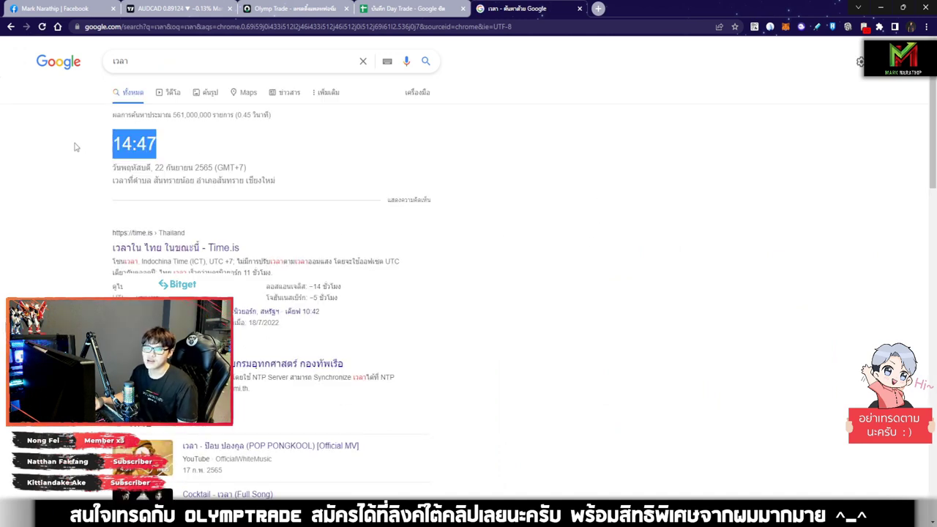
{"action": "left_click", "coordinate": [246, 144]}
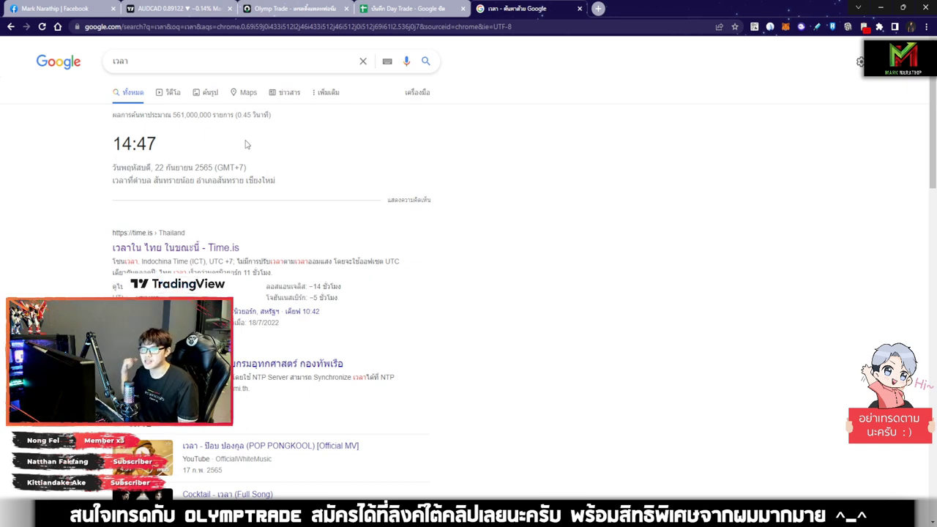
{"action": "double_click", "coordinate": [211, 140]}
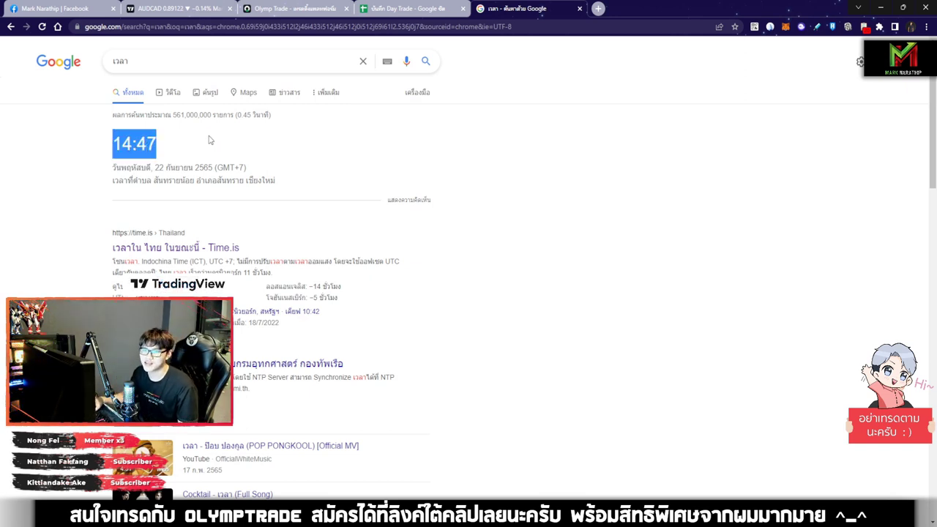
{"action": "left_click", "coordinate": [211, 140]}
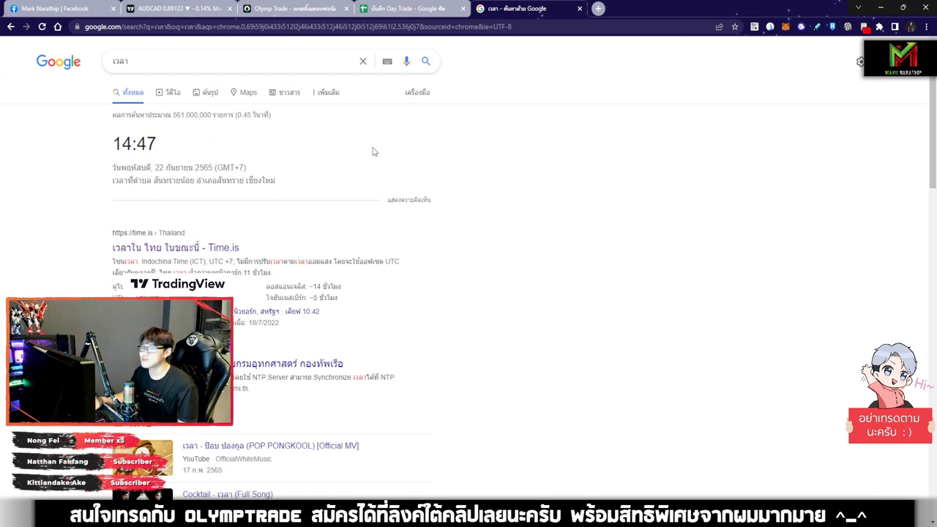
{"action": "double_click", "coordinate": [192, 151]}
{"action": "left_click", "coordinate": [201, 150]}
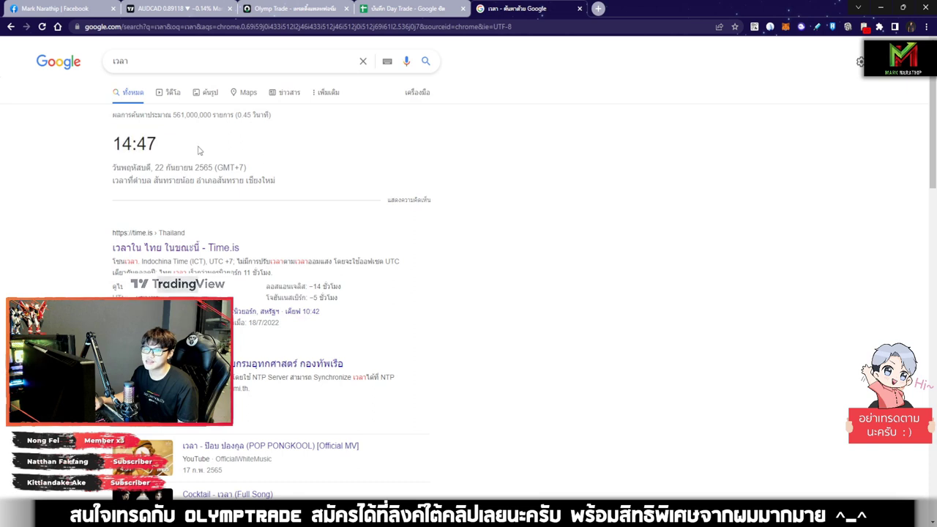
{"action": "double_click", "coordinate": [202, 154]}
{"action": "left_click", "coordinate": [204, 161]}
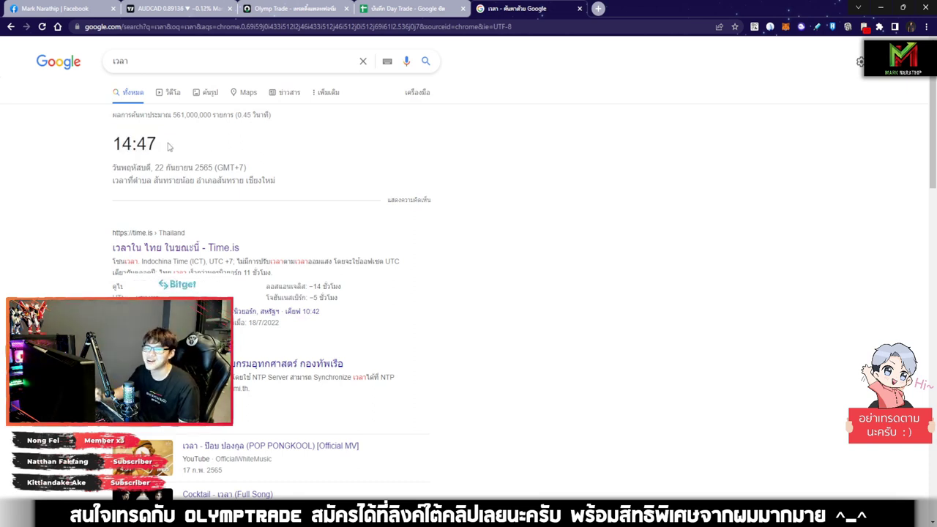
{"action": "double_click", "coordinate": [309, 161]}
{"action": "left_click", "coordinate": [303, 165]}
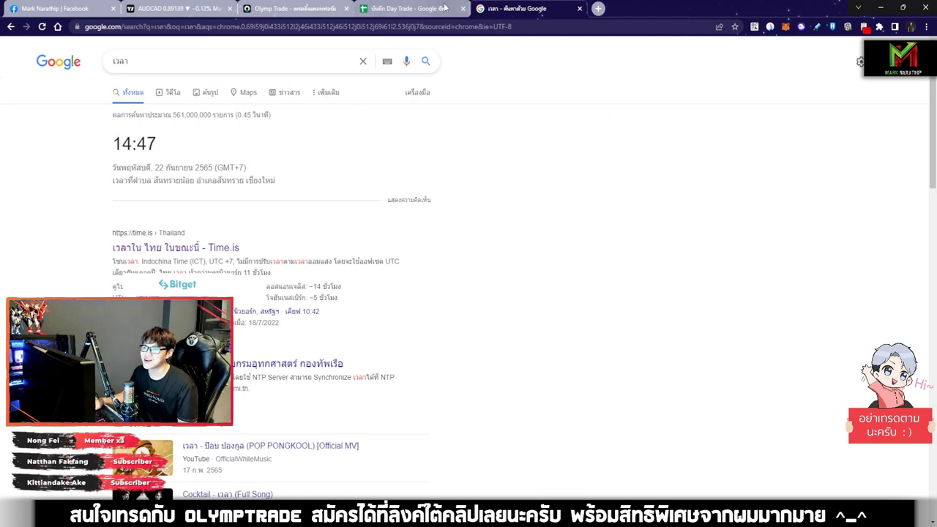
Return to the Day Trade spreadsheet, recheck the day's profit in dollars and baht, and select the empty cell above the Trade heading
{"action": "left_click", "coordinate": [410, 8]}
{"action": "left_click", "coordinate": [671, 238]}
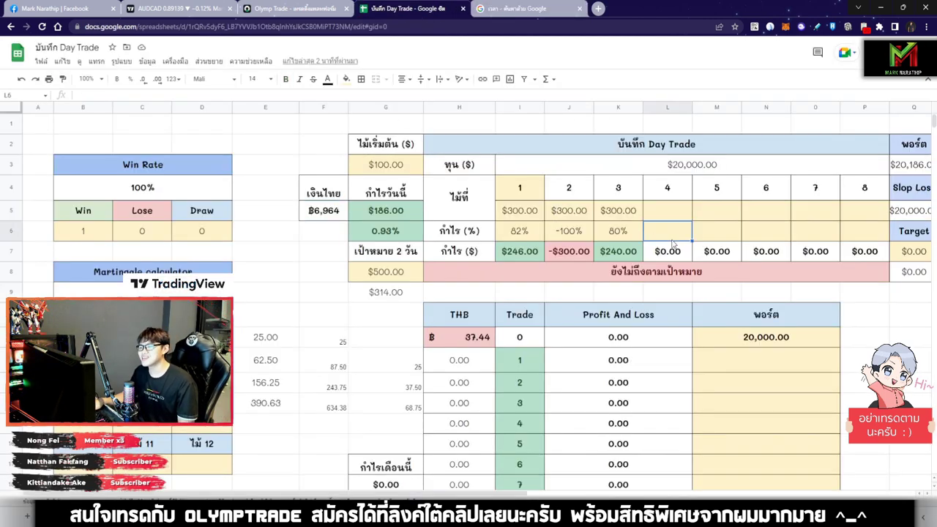
{"action": "left_click", "coordinate": [385, 216]}
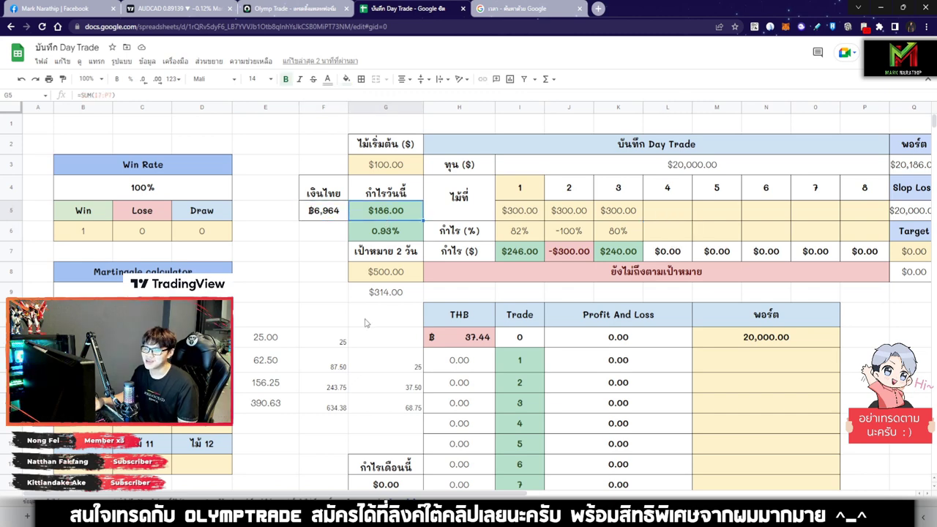
{"action": "left_click", "coordinate": [314, 217]}
{"action": "left_click", "coordinate": [527, 289]}
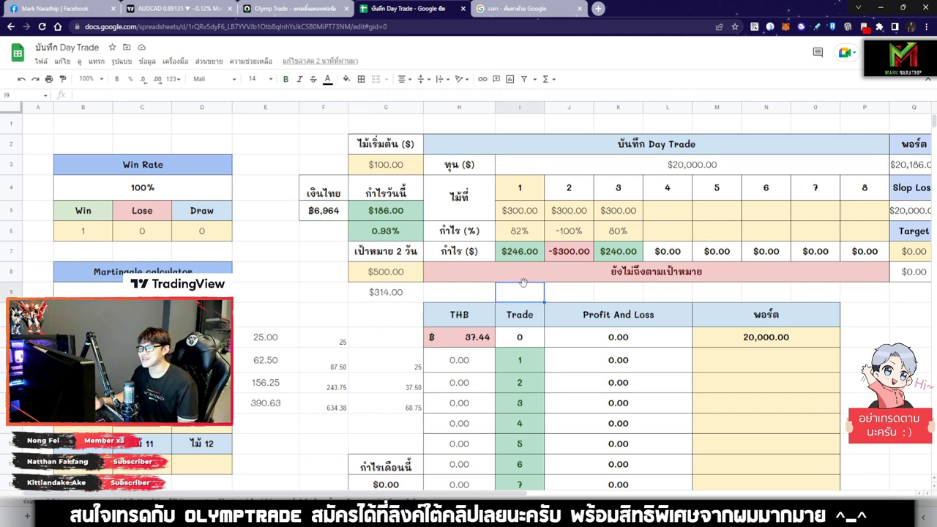